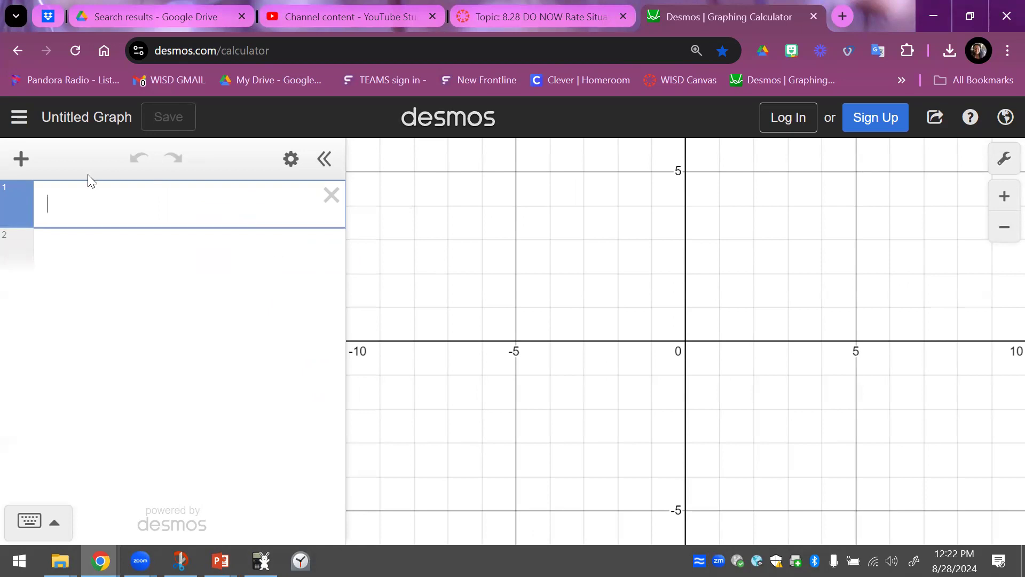
left_click(21, 158)
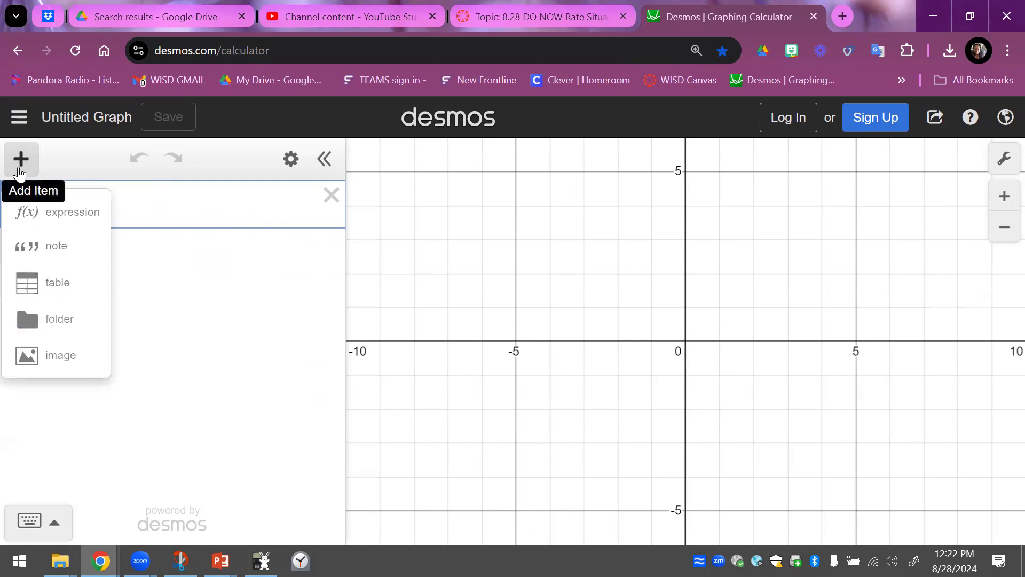
left_click(45, 287)
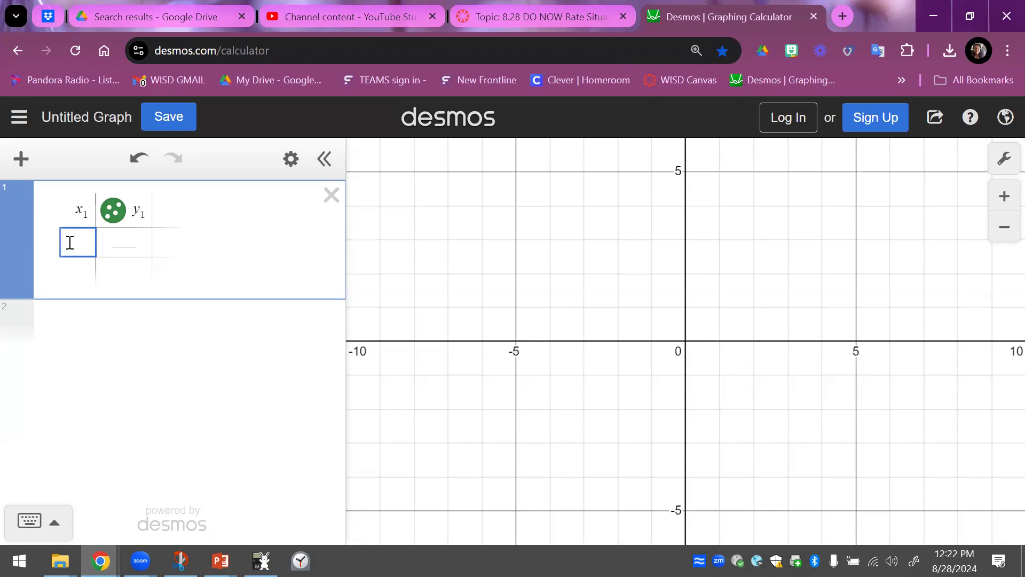
type("1")
key("Return")
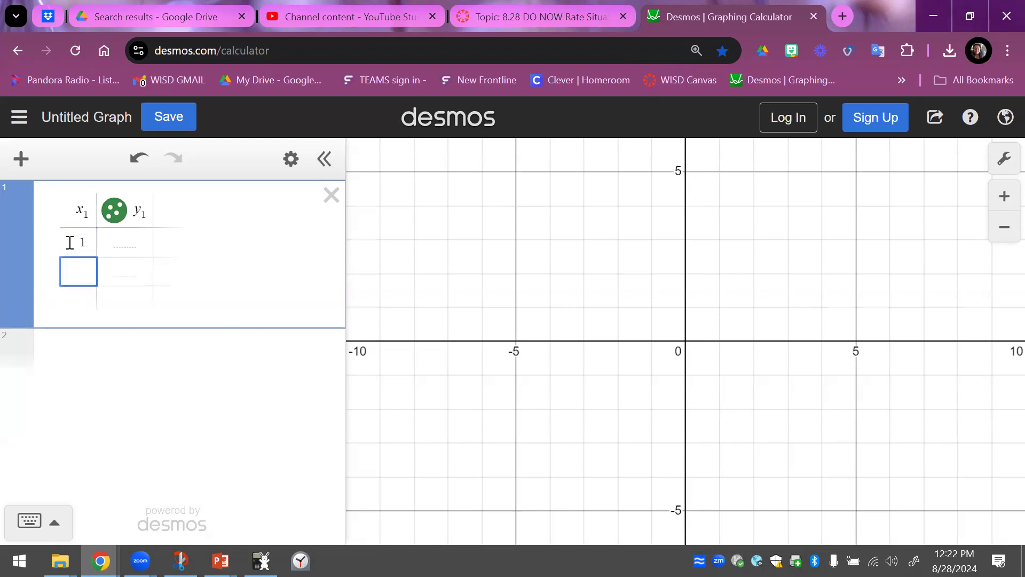
key("Return")
key("Up")
type("2")
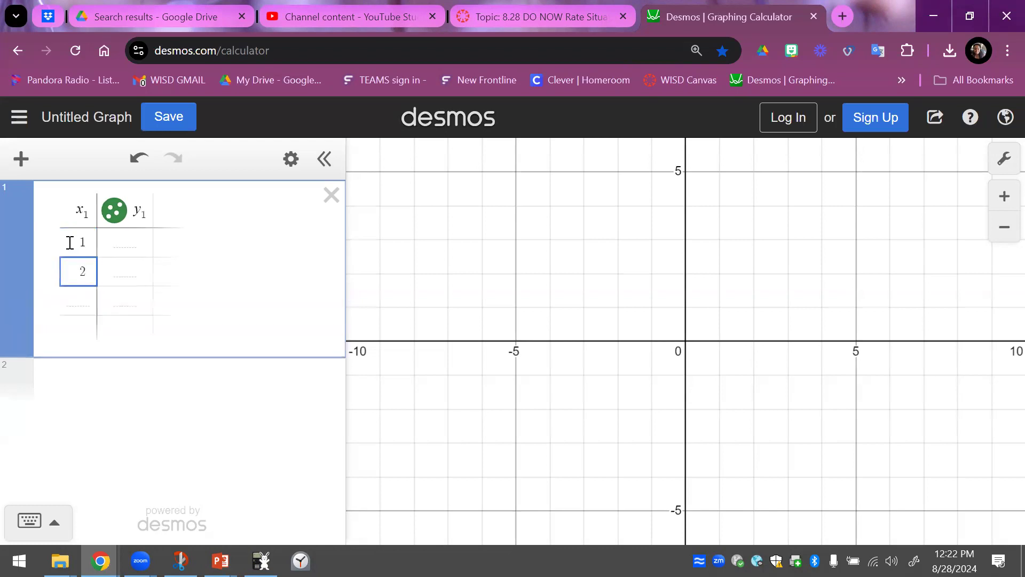
key("Return")
key("Return")
key("Return")
key("Up")
key("Up")
key("Up")
key("Up")
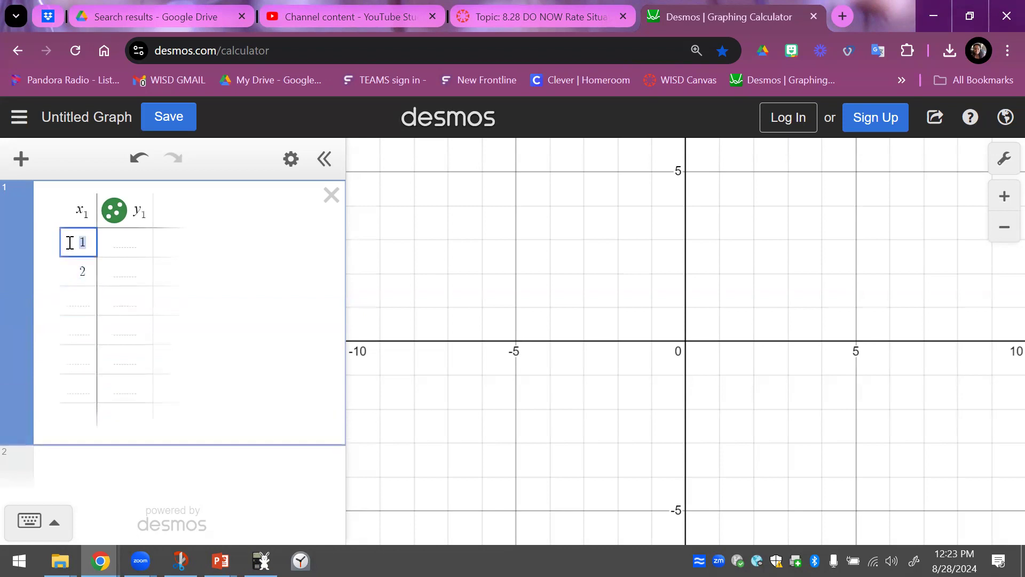
key("BackSpace")
type("1")
key("Return")
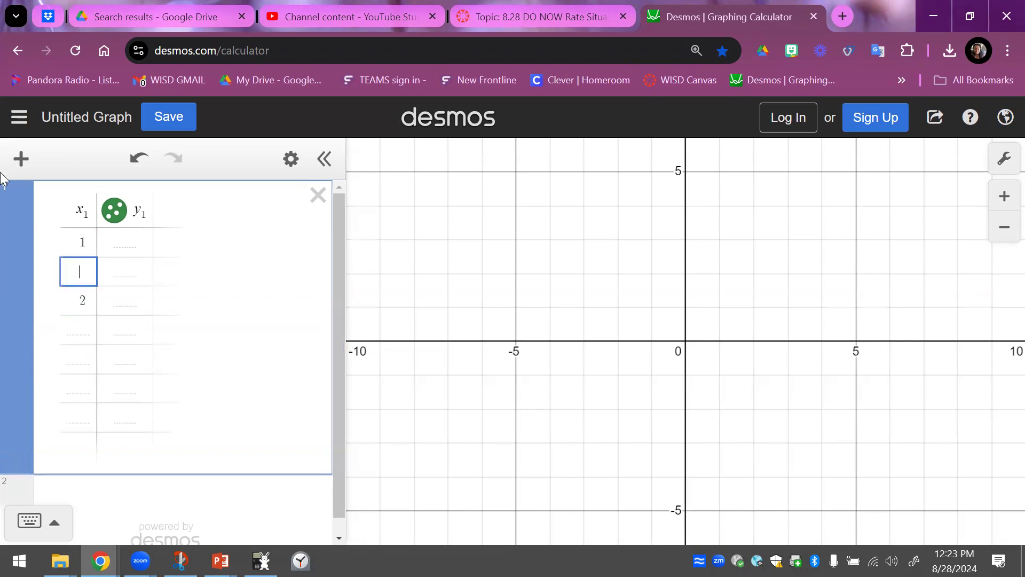
left_click(81, 303)
left_click(20, 115)
left_click(27, 201)
- Add a table and fill its x1 column with the whole numbers 1 through 10
left_click(21, 159)
left_click(32, 283)
type("1")
key("Return")
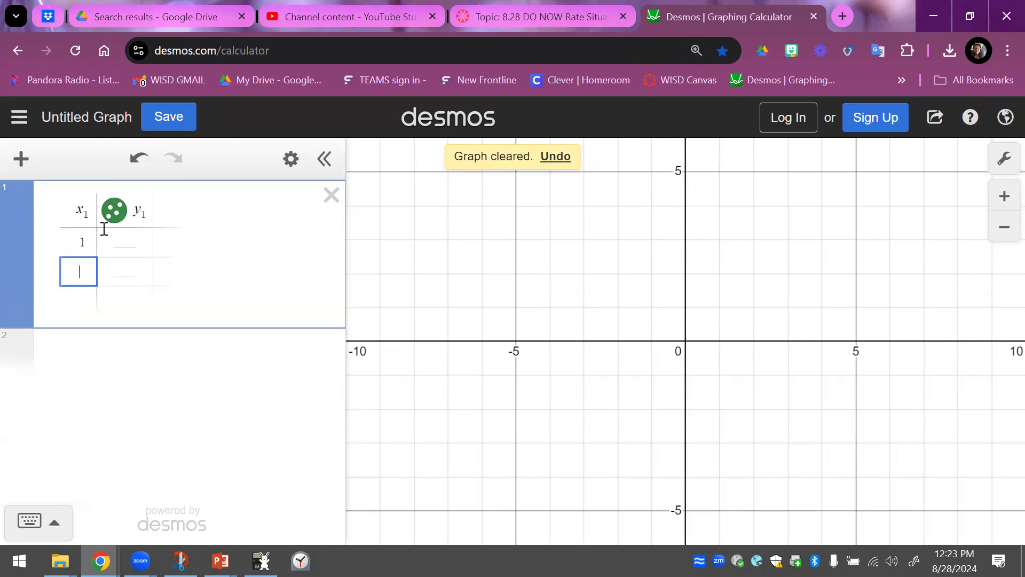
type("2")
key("Return")
type("3")
key("Return")
key("Return")
key("Return")
key("Return")
key("Return")
key("Return")
key("Return")
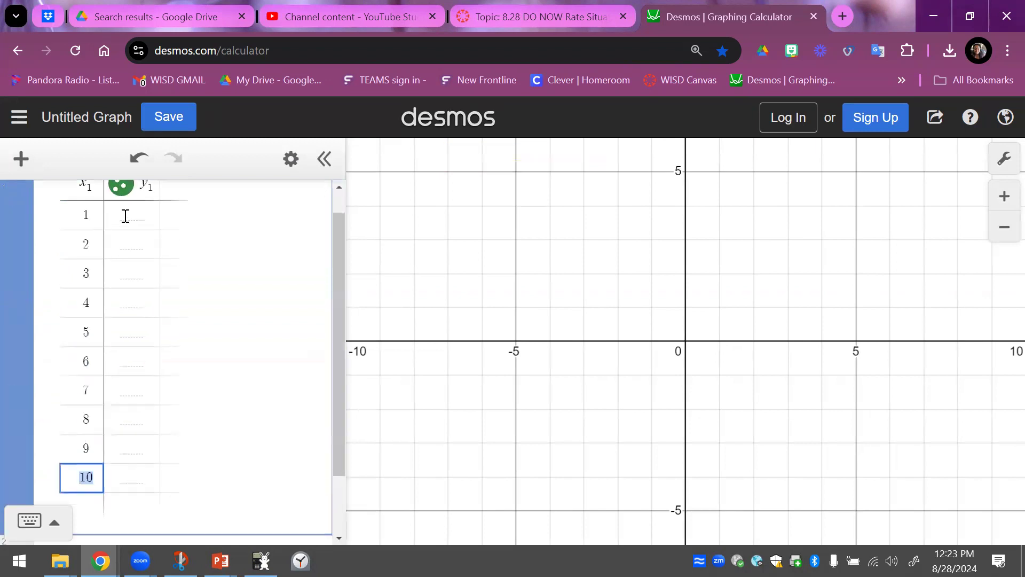
- Enter the y1 values 3, 4, 7, 12, 20, 26, 36, 40, 50 and 65 beside the x1 values in order
left_click(124, 216)
type("3")
key("Return")
type("4")
key("Return")
type("7")
key("Return")
type("12")
key("Return")
type("20")
key("Return")
type("26")
key("Return")
type("36")
key("Return")
type("40")
key("Return")
type("50")
key("Return")
type("65")
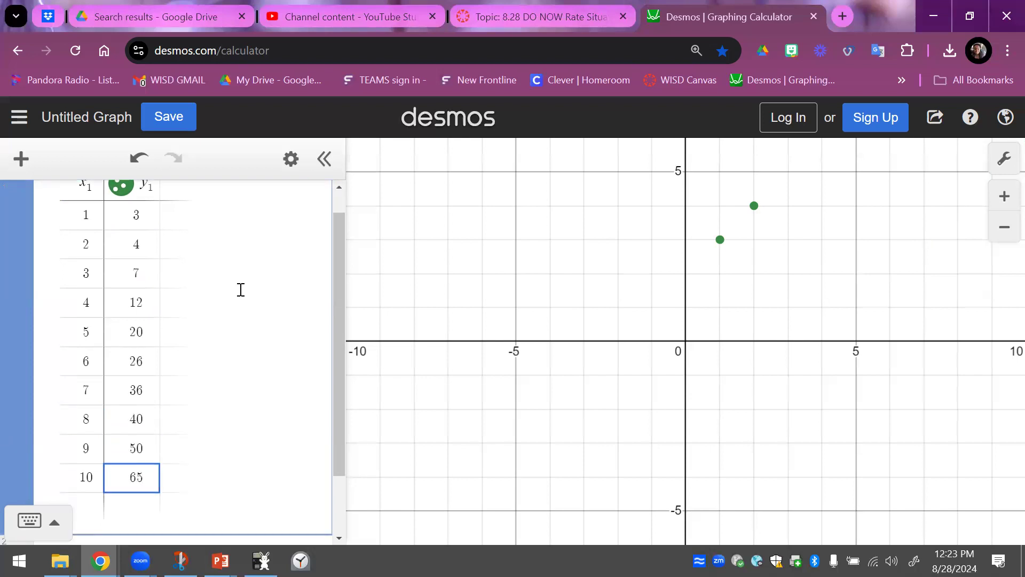
- Set the y-axis upper limit to 90 in the graph settings, keeping the plotted points in the first quadrant in view
left_click(465, 307)
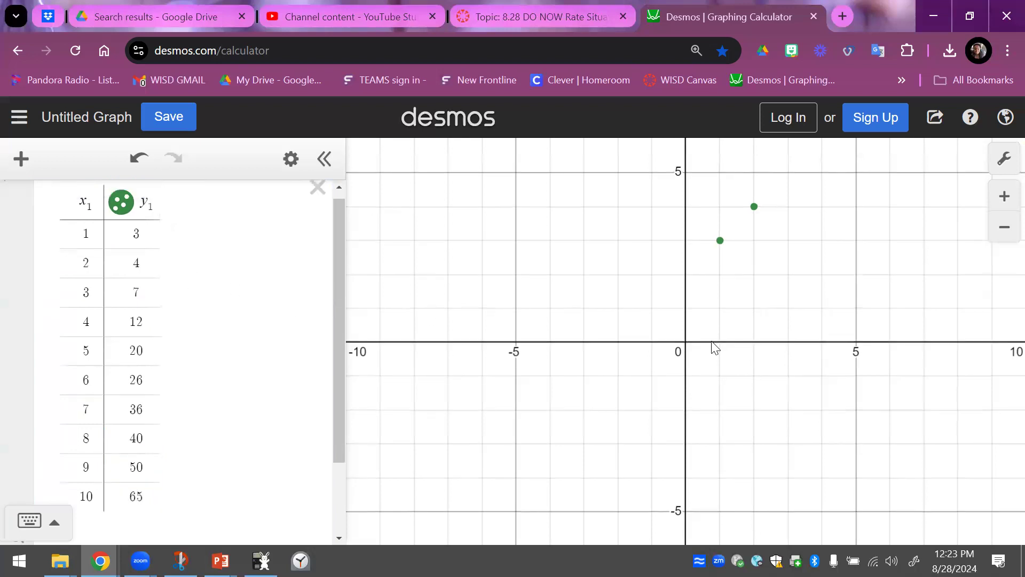
left_click_drag(799, 339, 491, 470)
left_click_drag(722, 365, 716, 399)
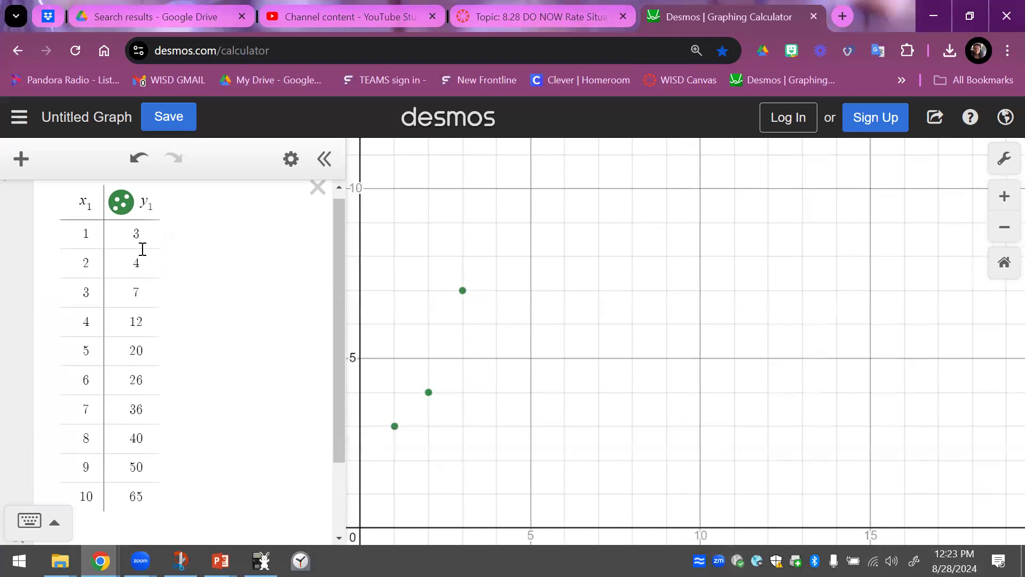
left_click(1005, 159)
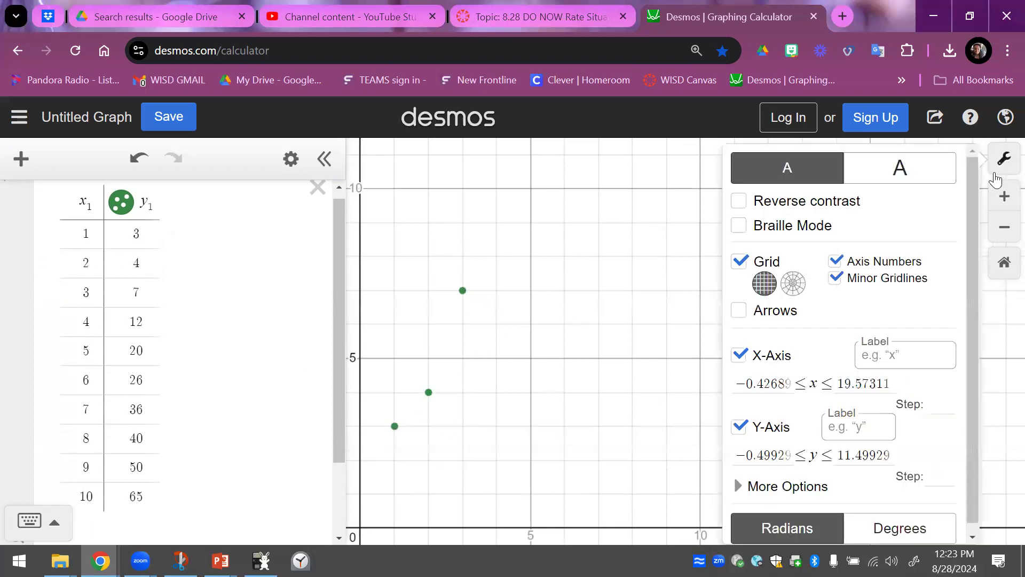
scroll(870, 455, "down", 1)
left_click_drag(899, 447, 842, 445)
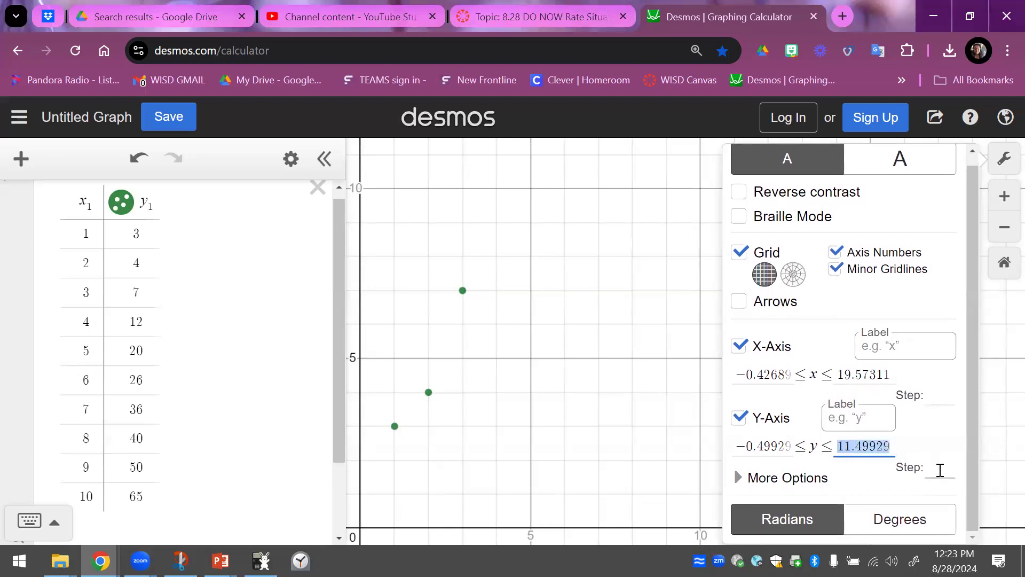
type("90")
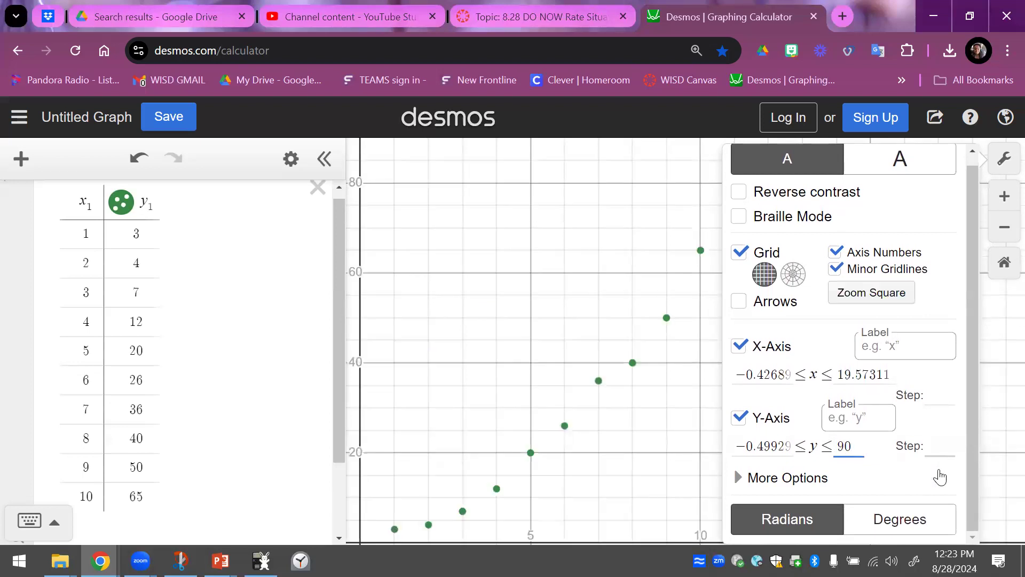
left_click(680, 346)
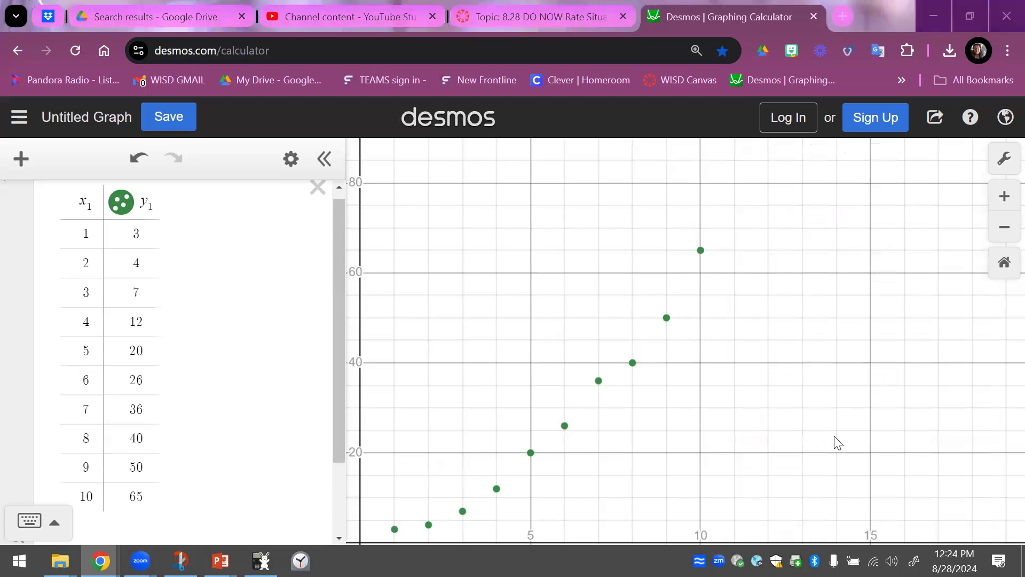
left_click_drag(835, 426, 830, 418)
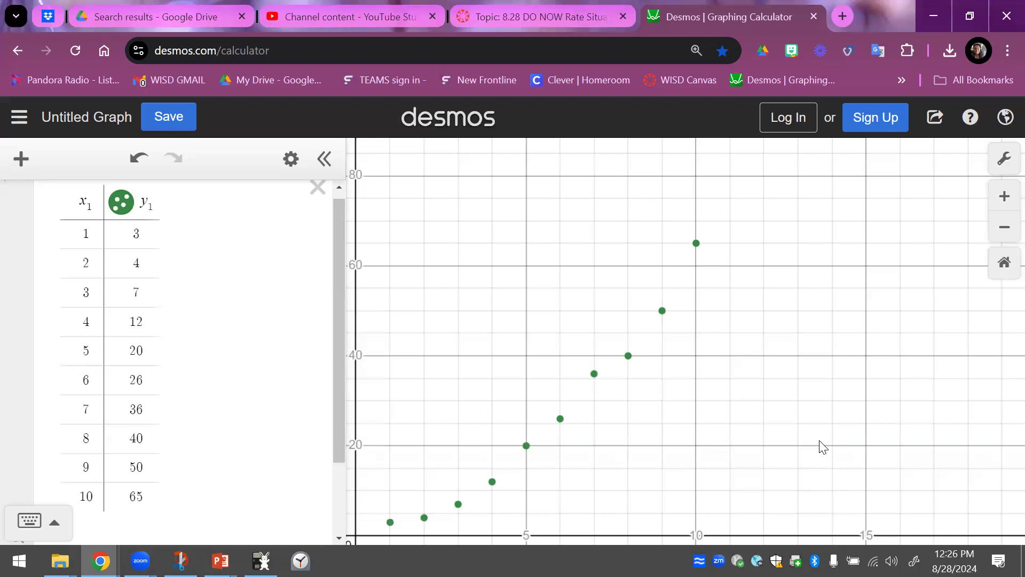
- Add the linear regression y_1 ~ mx_1 + b in the empty expression below the table
scroll(233, 424, "down", 2)
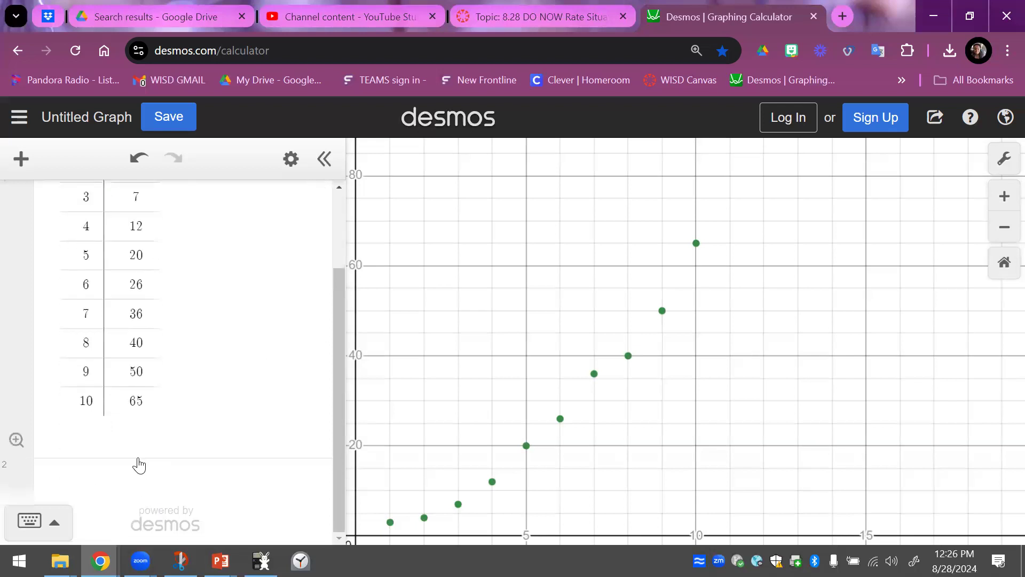
left_click(117, 485)
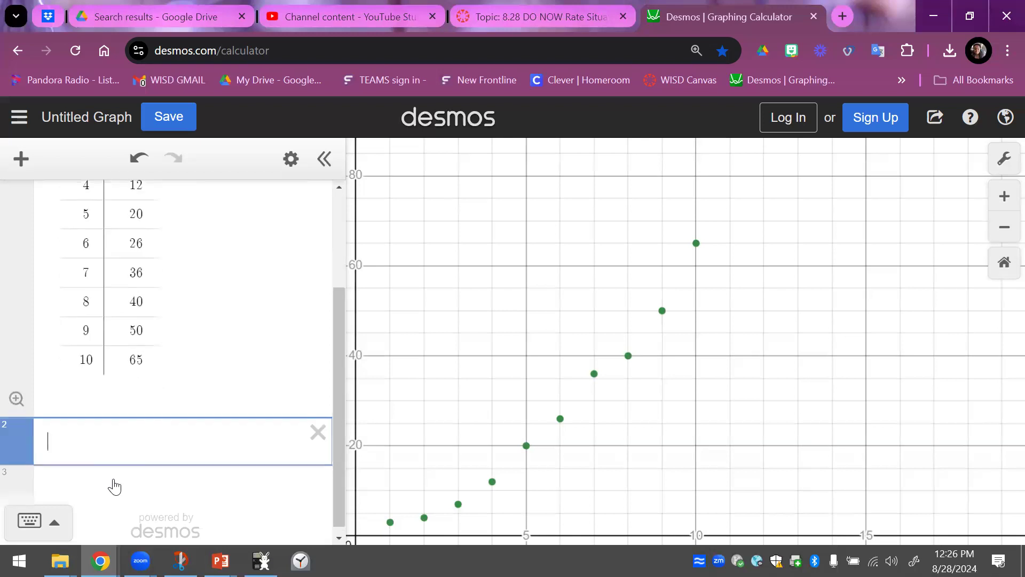
type("y_1~")
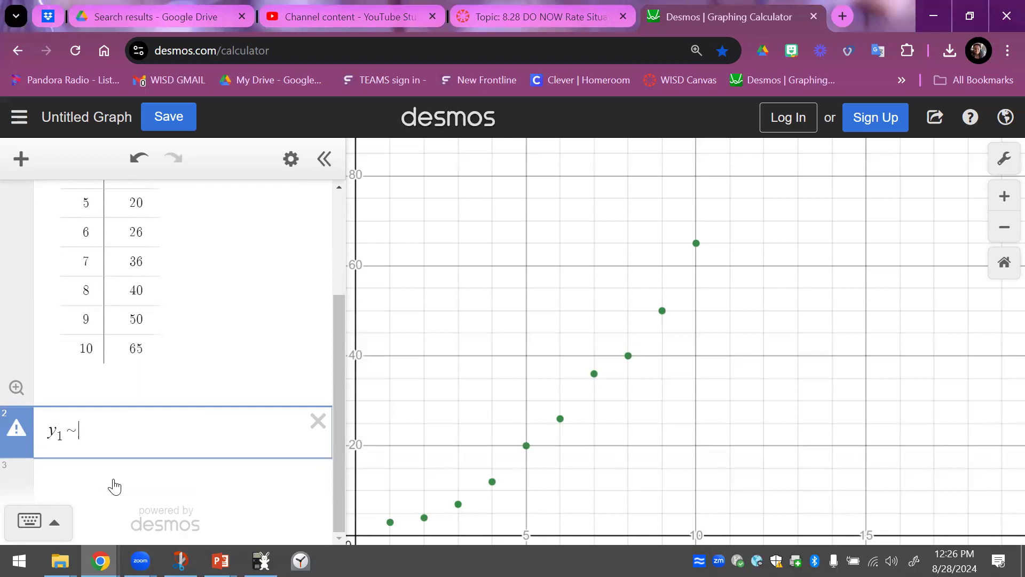
type("mx1+")
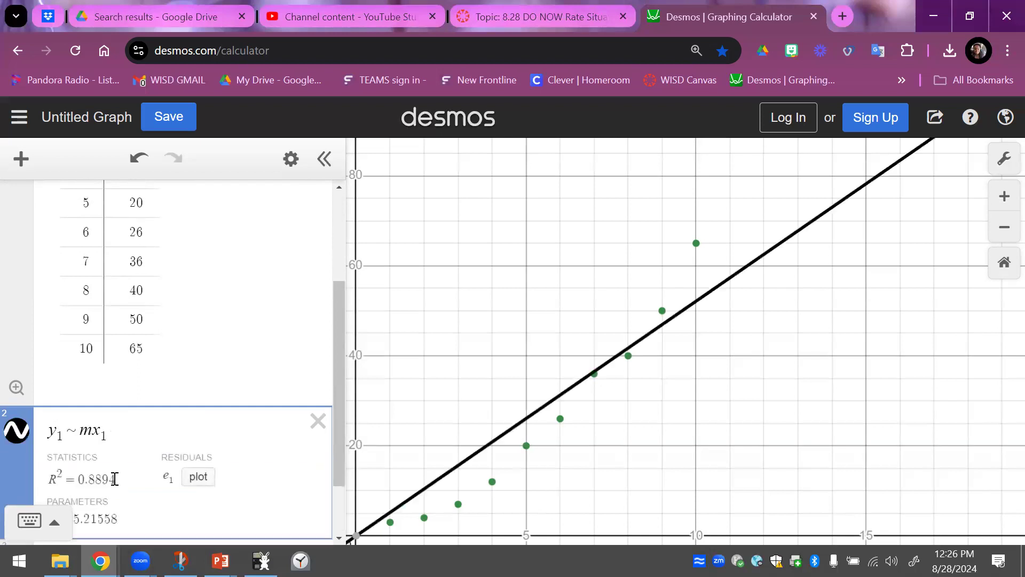
type("b")
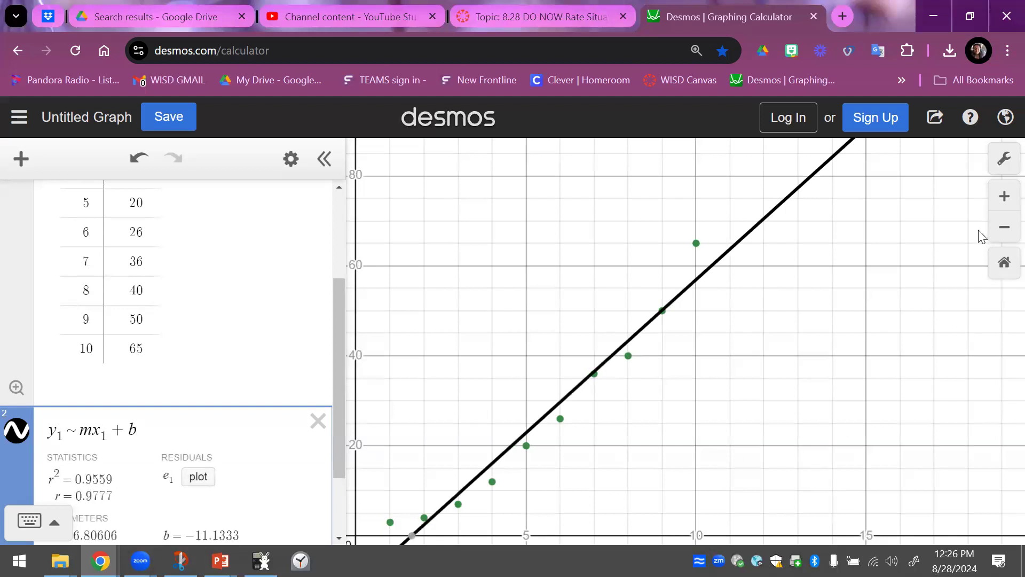
- Plot the residuals e_1 of the linear regression on the graph
left_click(1000, 228)
left_click_drag(868, 363, 852, 345)
left_click_drag(339, 300, 321, 448)
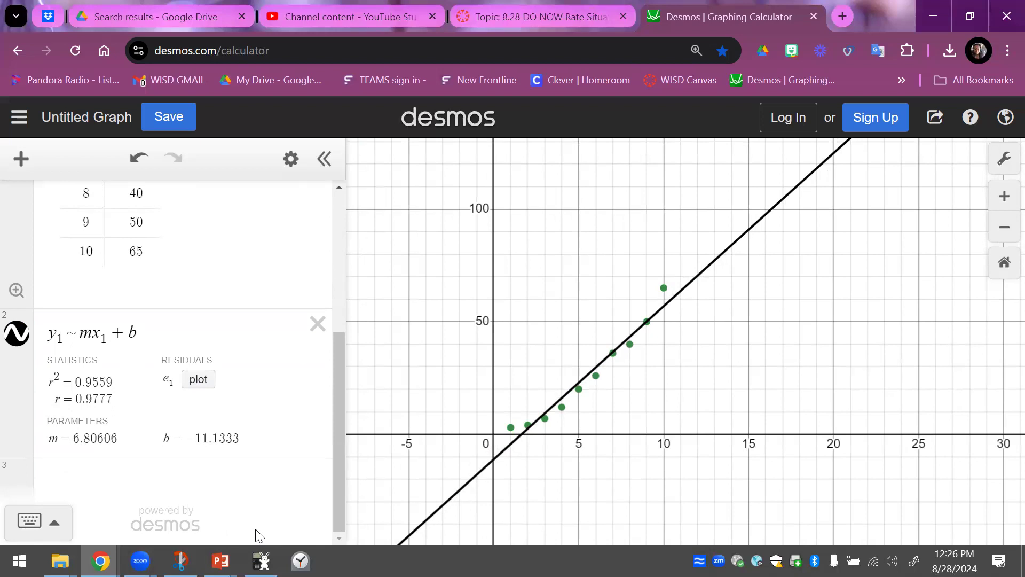
left_click_drag(783, 362, 757, 410)
left_click_drag(671, 386, 677, 428)
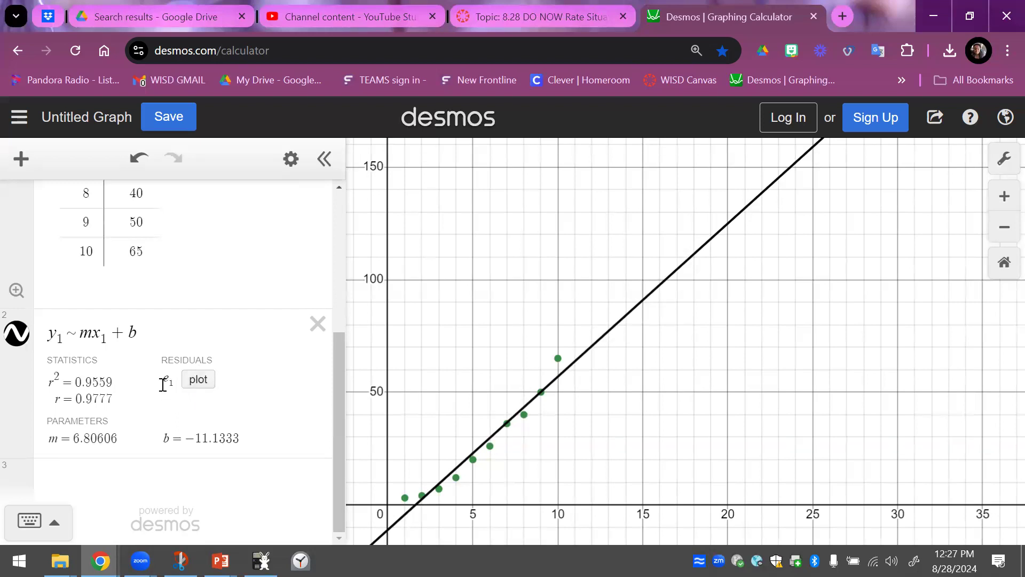
left_click(198, 380)
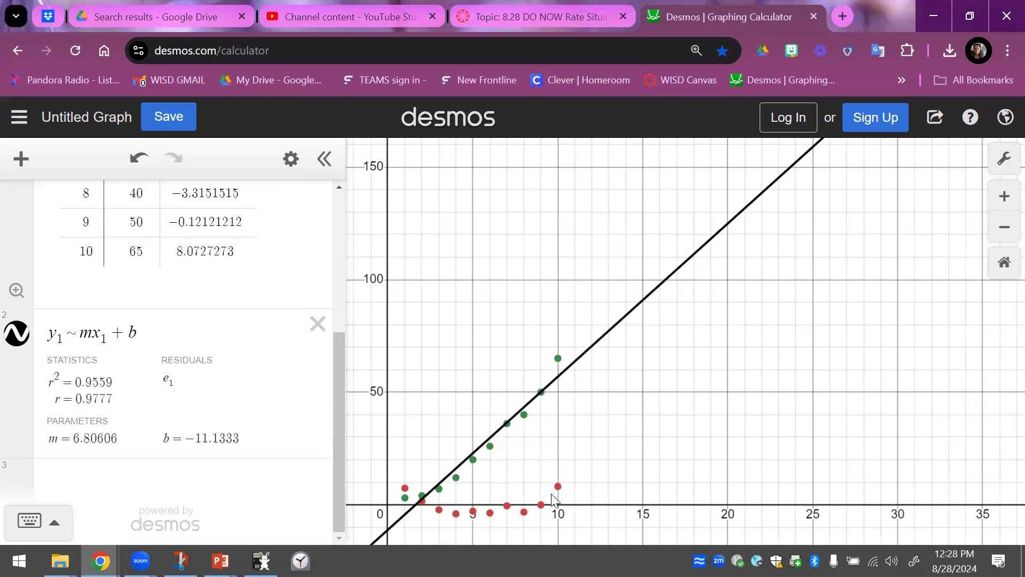
- Add the expression total(e_1) below the regression to sum the residuals
scroll(657, 385, "up", 1)
scroll(712, 283, "up", 5)
left_click_drag(890, 231, 881, 240)
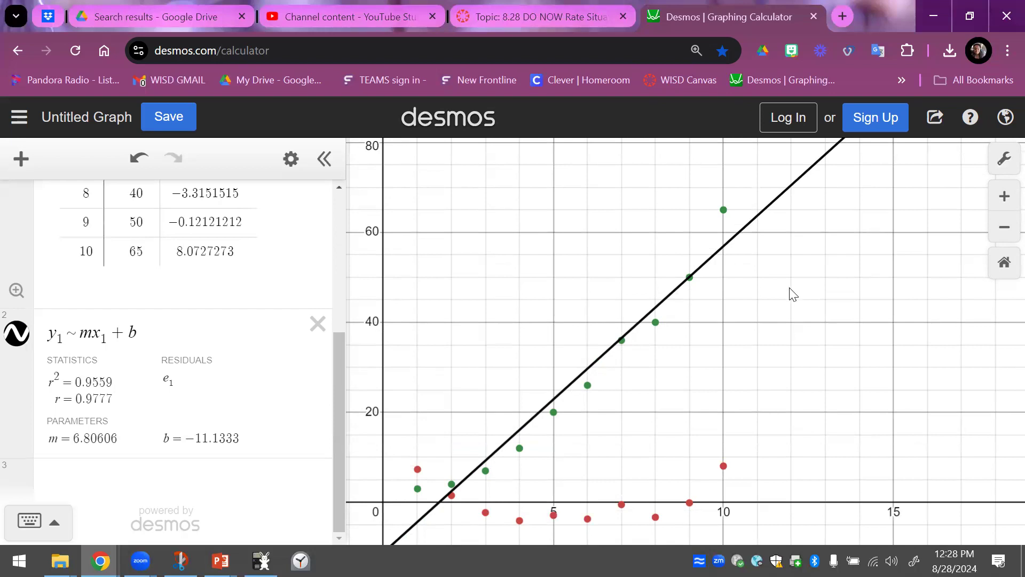
left_click(110, 480)
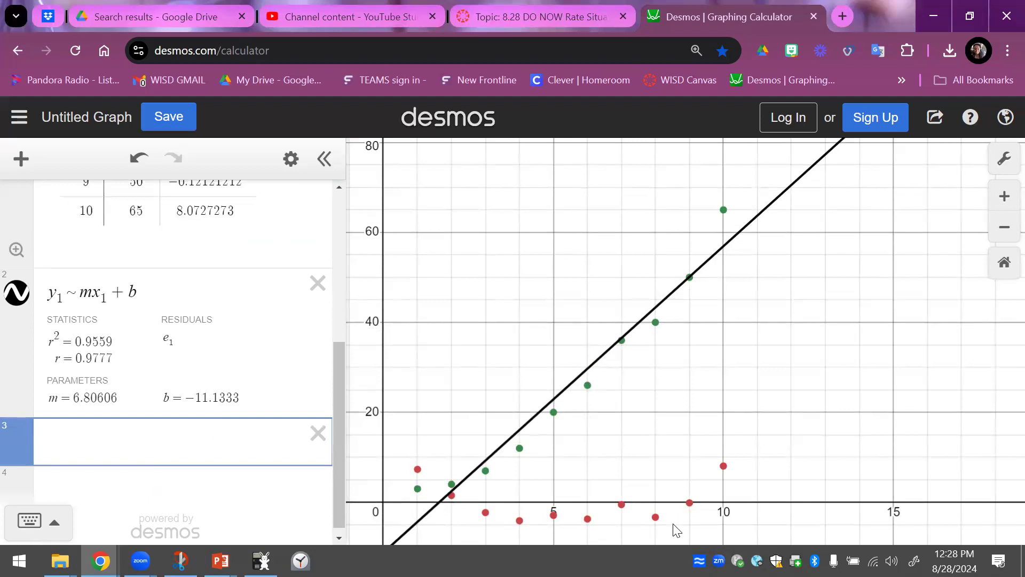
type("total")
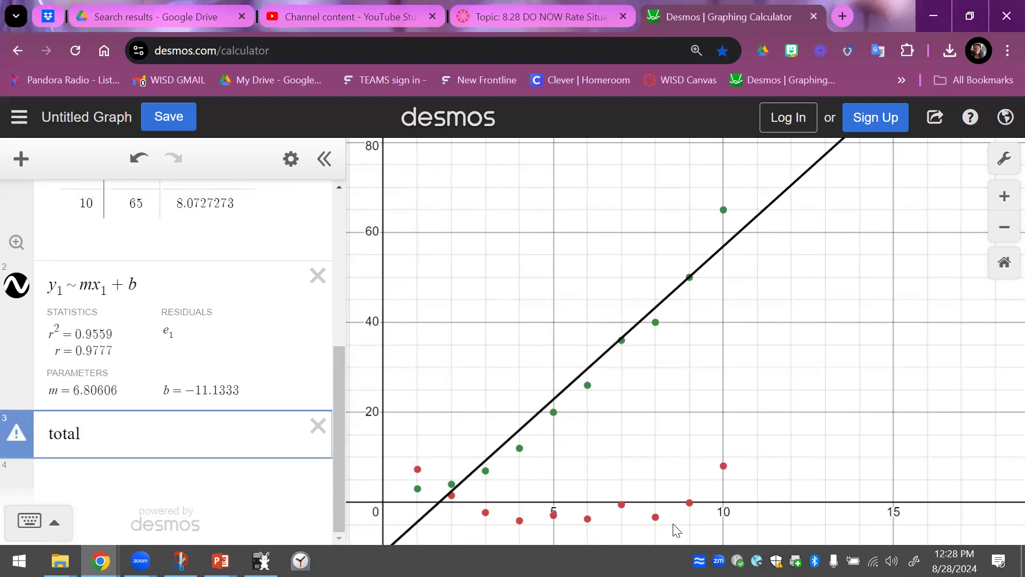
type("(")
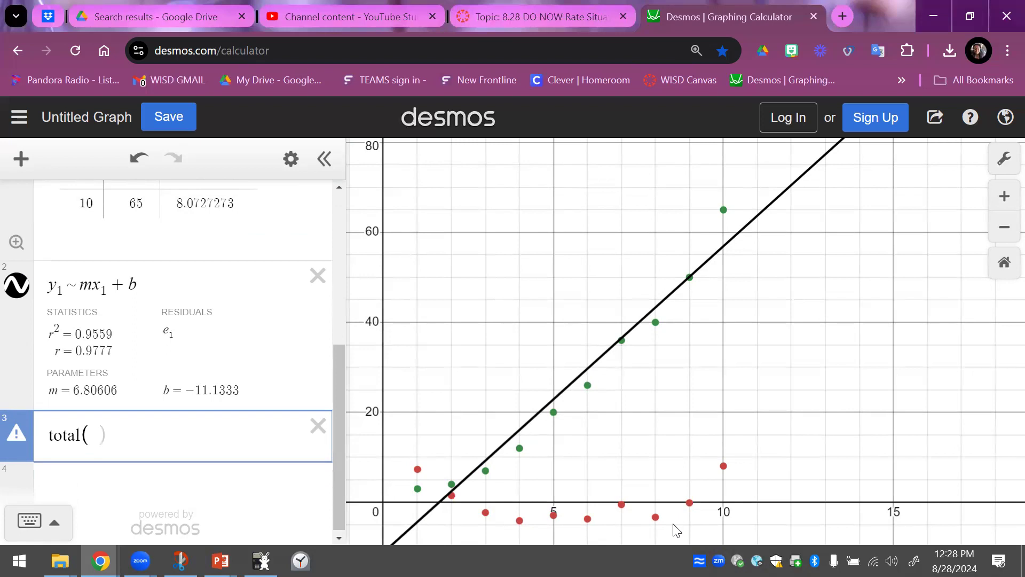
type("e")
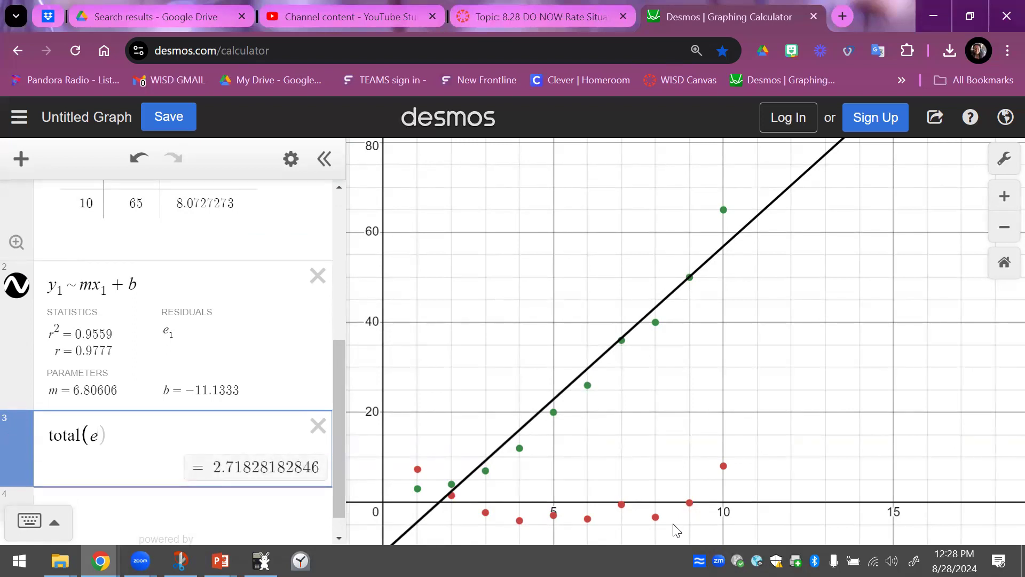
type("_1")
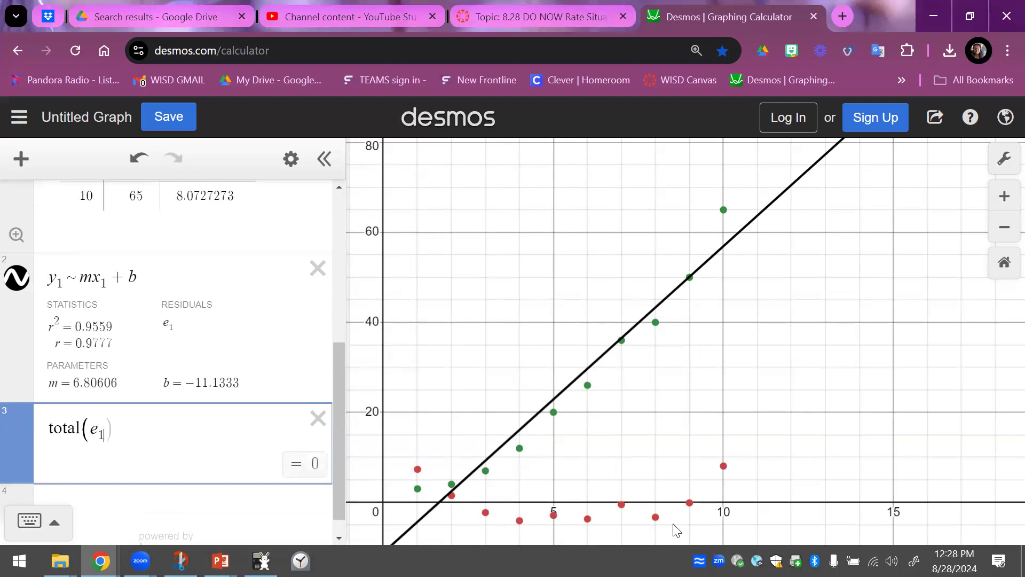
- Delete and re-enter the subscript 1 on e inside the total expression
key("BackSpace")
key("BackSpace")
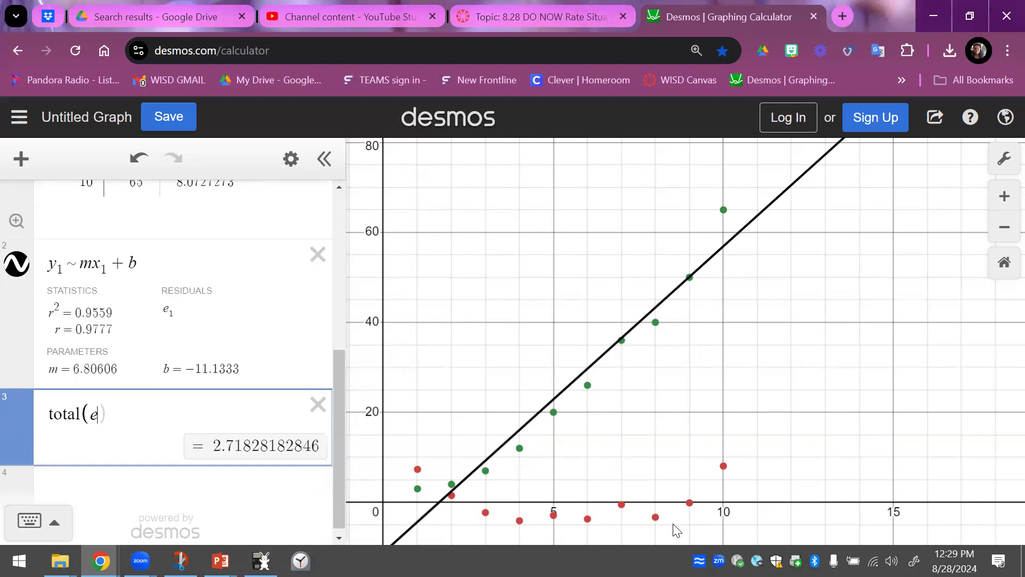
type("_")
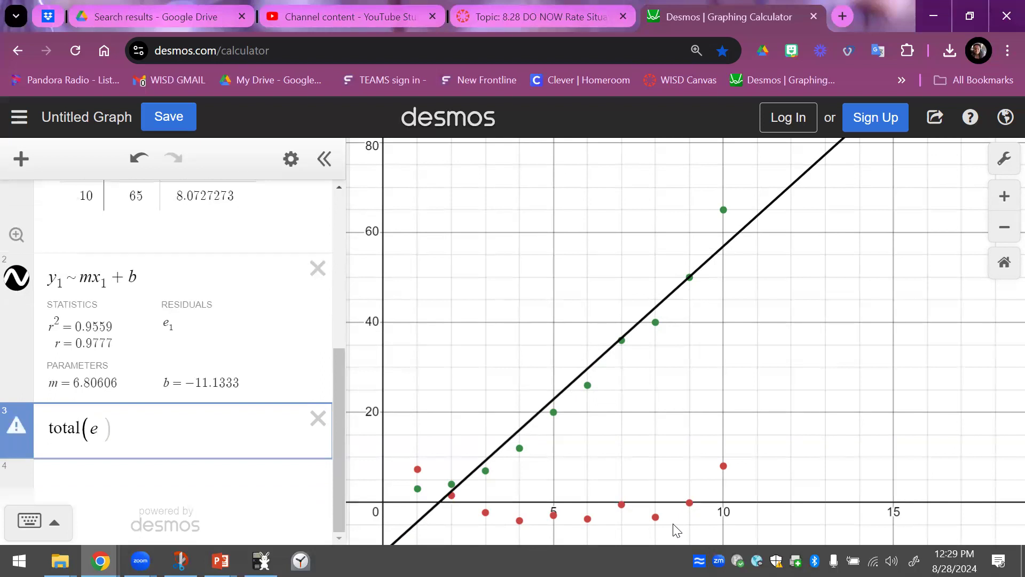
type("1")
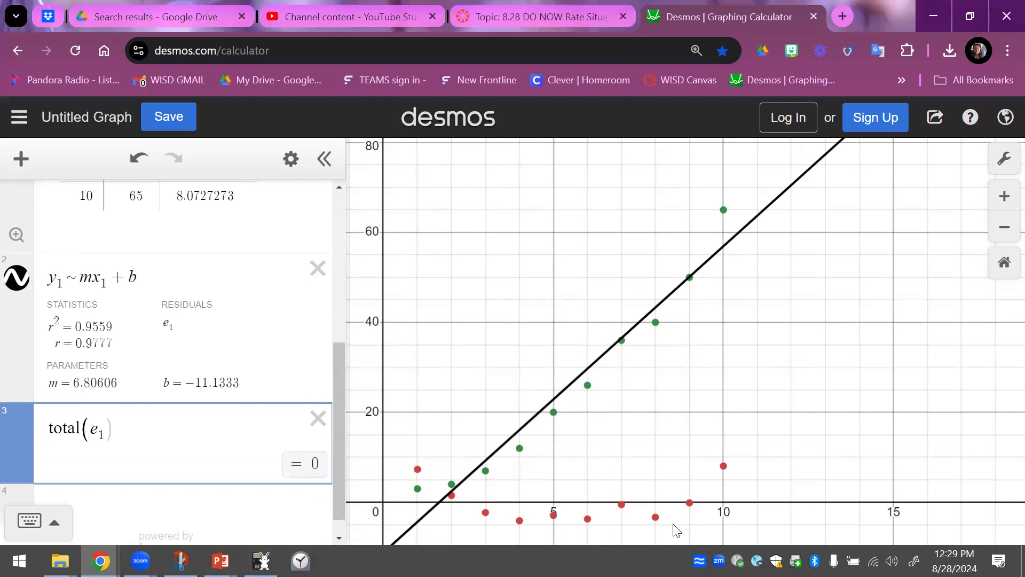
- Square the residuals inside the total expression so it reads total((e_1)^2)
type("@")
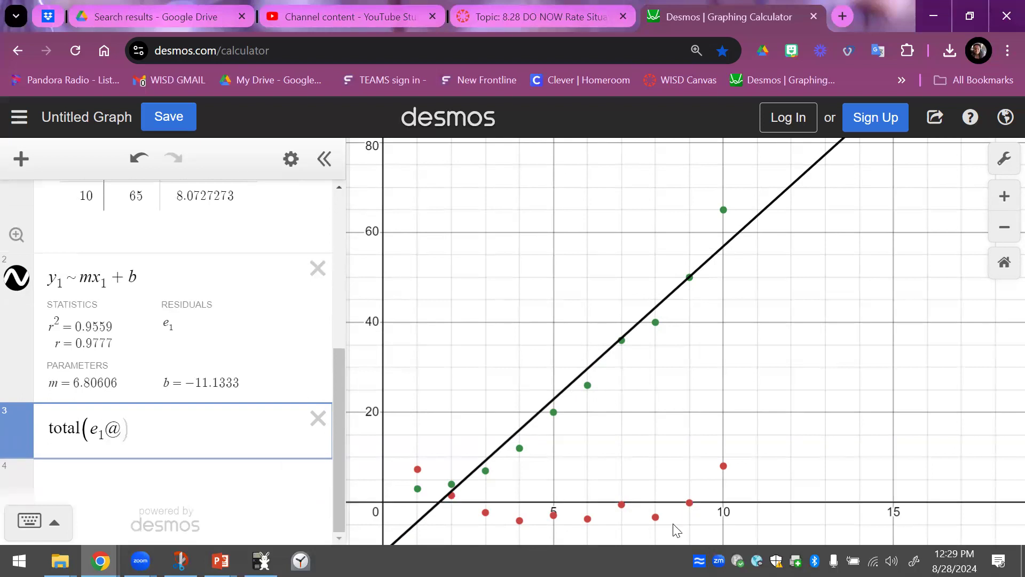
key("BackSpace")
key("Left")
key("Left")
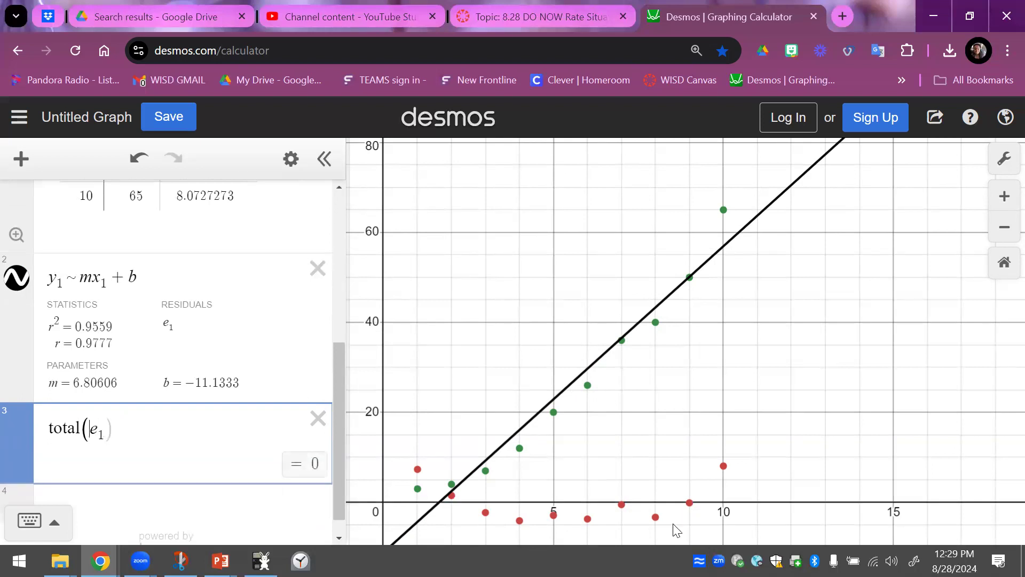
type("(")
key("Right")
key("Right")
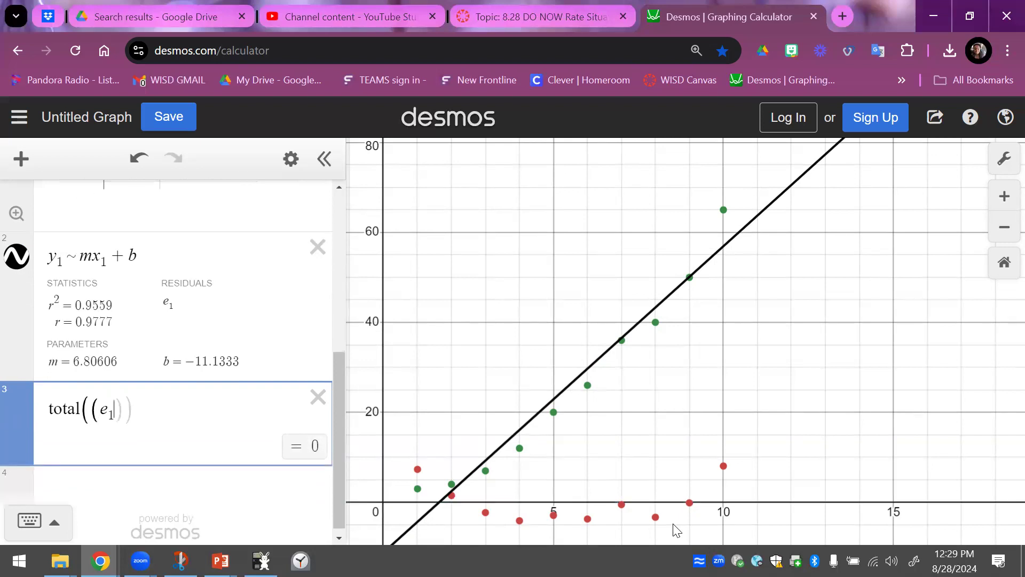
type(")")
type("^")
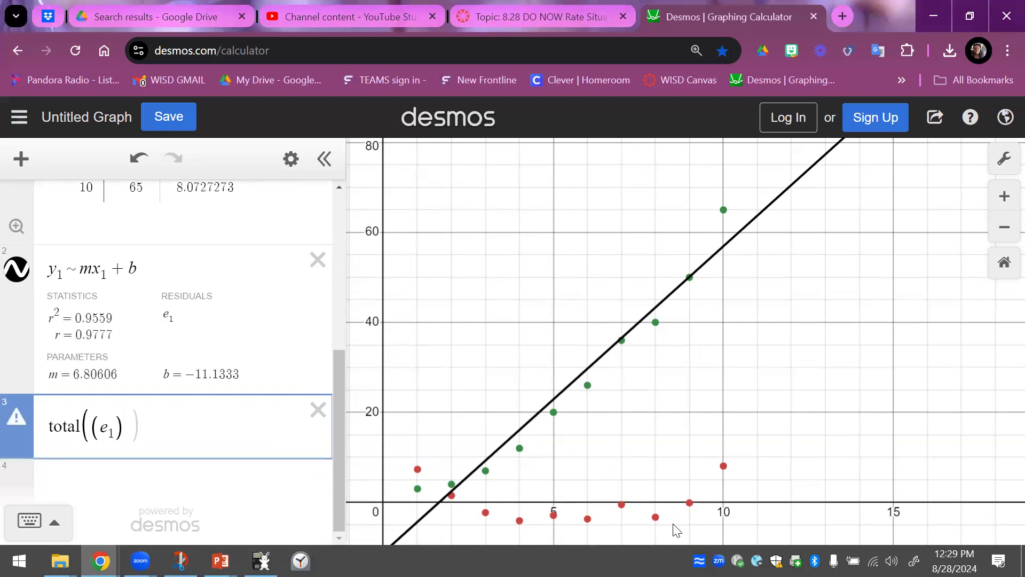
type("2")
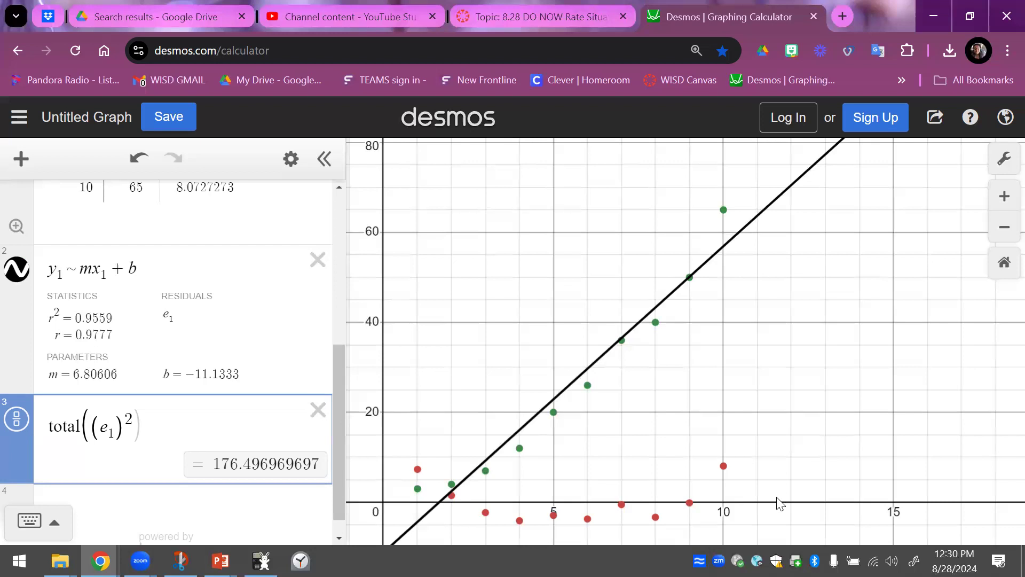
- Examine how the plotted data points lie around the regression line at several zoom levels
scroll(778, 500, "up", 5)
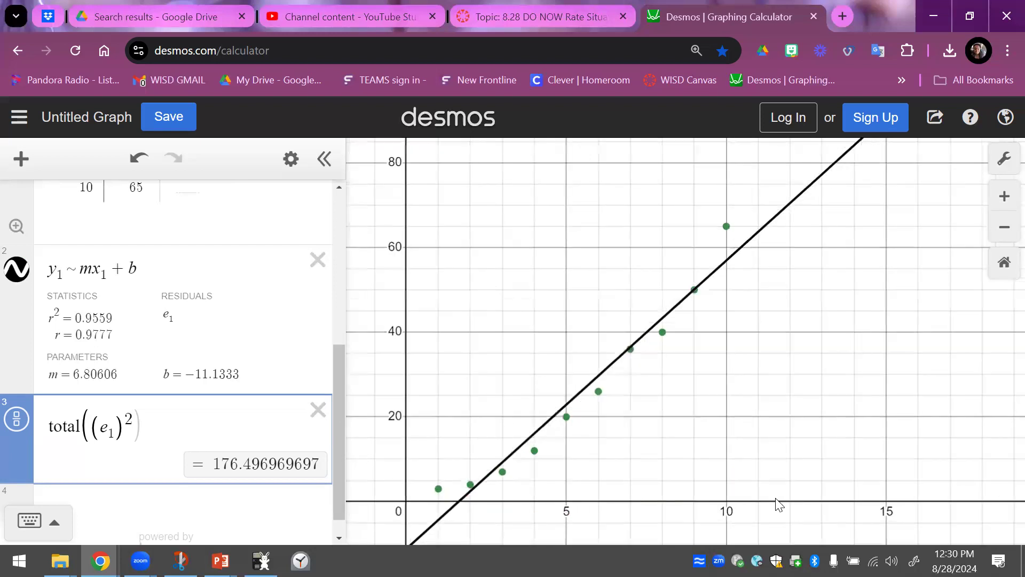
left_click_drag(595, 473, 748, 420)
scroll(657, 470, "down", 3)
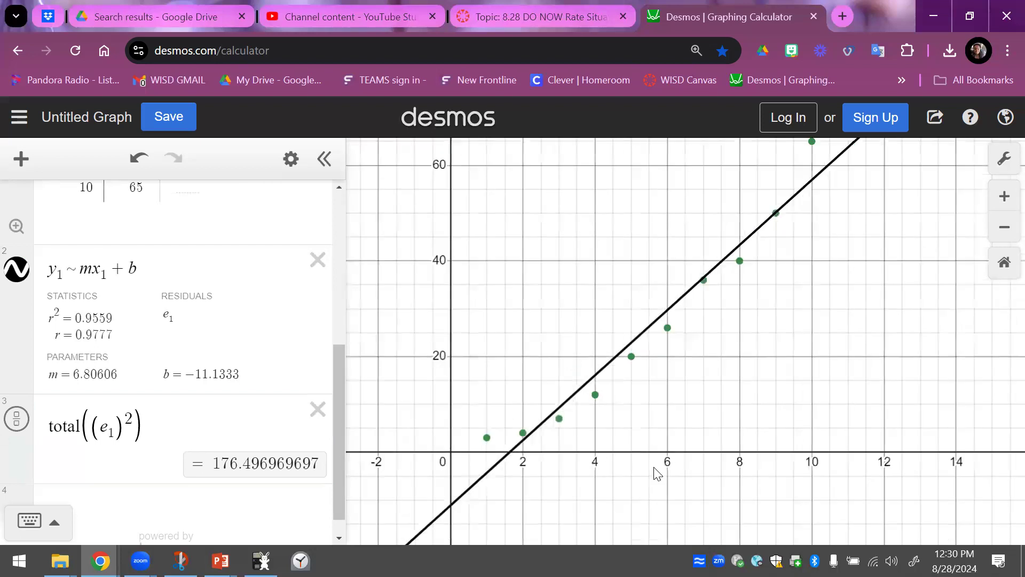
scroll(663, 483, "down", 5)
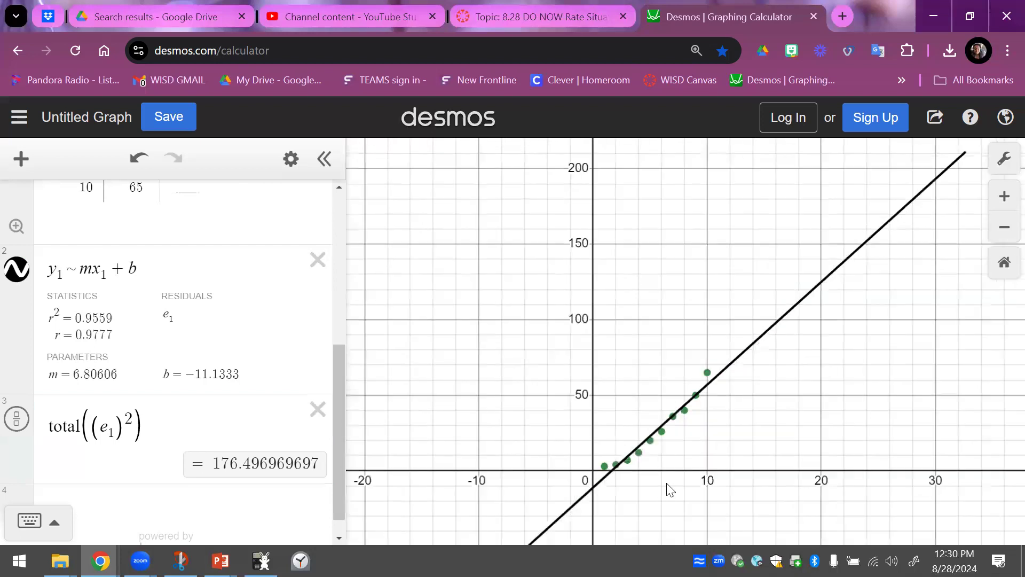
scroll(710, 483, "up", 1)
scroll(711, 483, "up", 1)
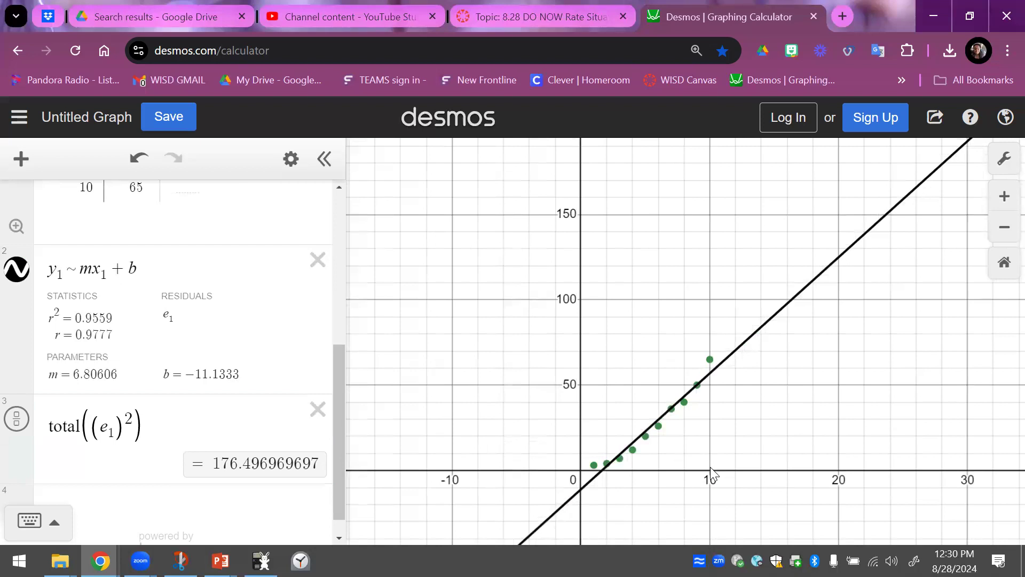
scroll(710, 444, "down", 2)
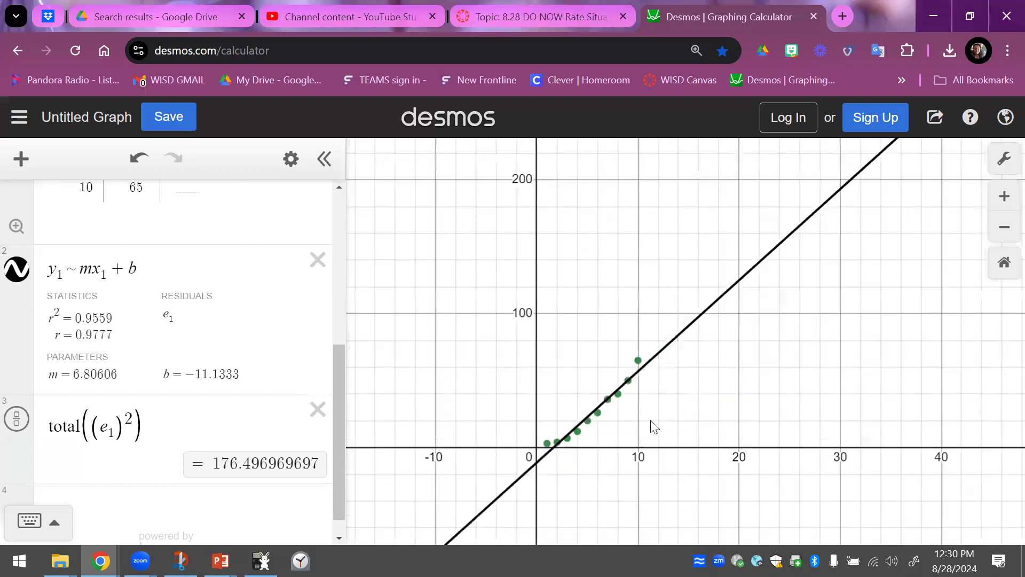
scroll(636, 427, "down", 1)
scroll(615, 427, "up", 3)
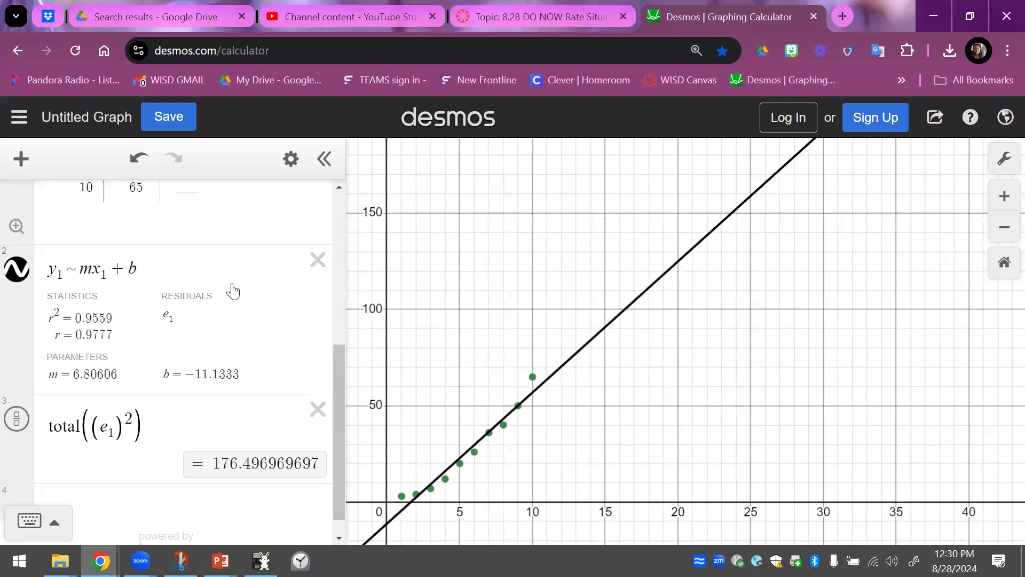
- Undo the removal of the residual plot from the graph
left_click(139, 158)
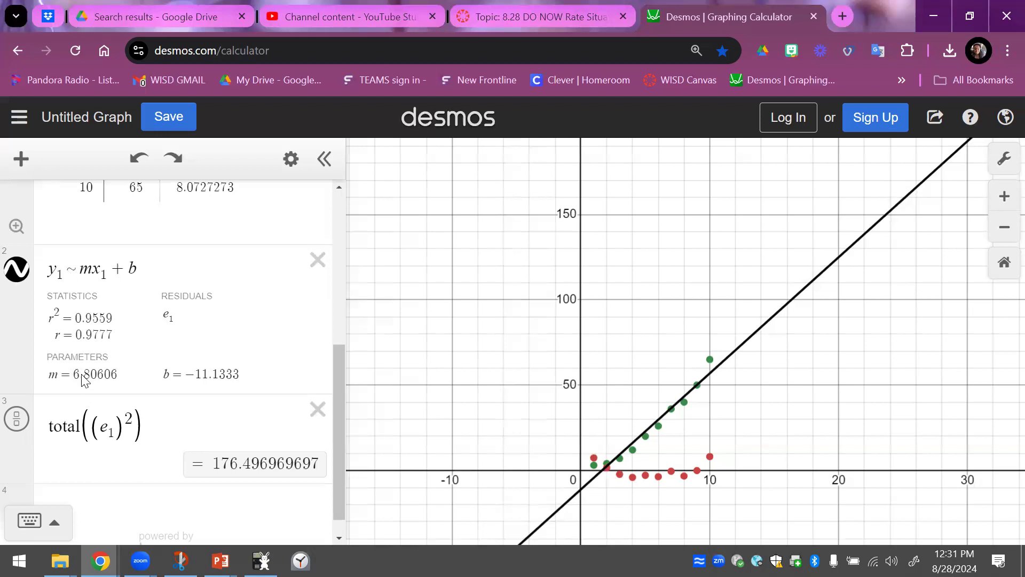
- Graph the line y = 6.806x in a new expression below the total of squared residuals
scroll(91, 422, "down", 1)
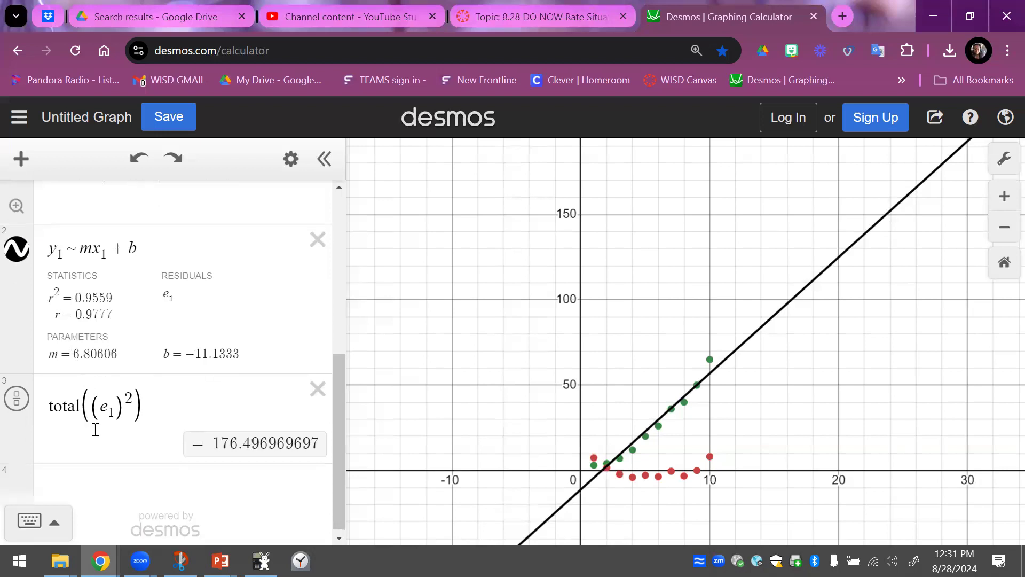
left_click(104, 502)
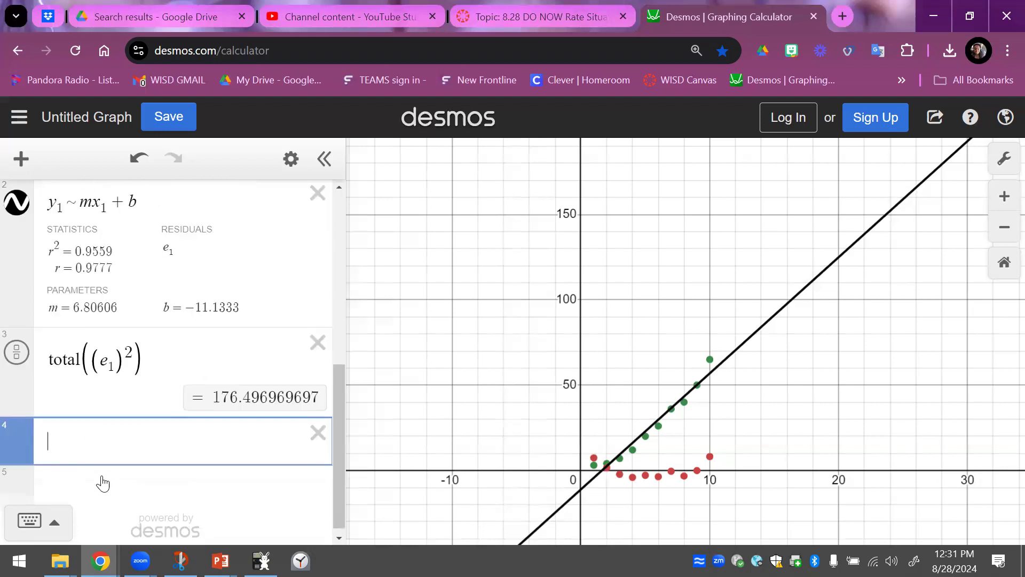
type("y = 6")
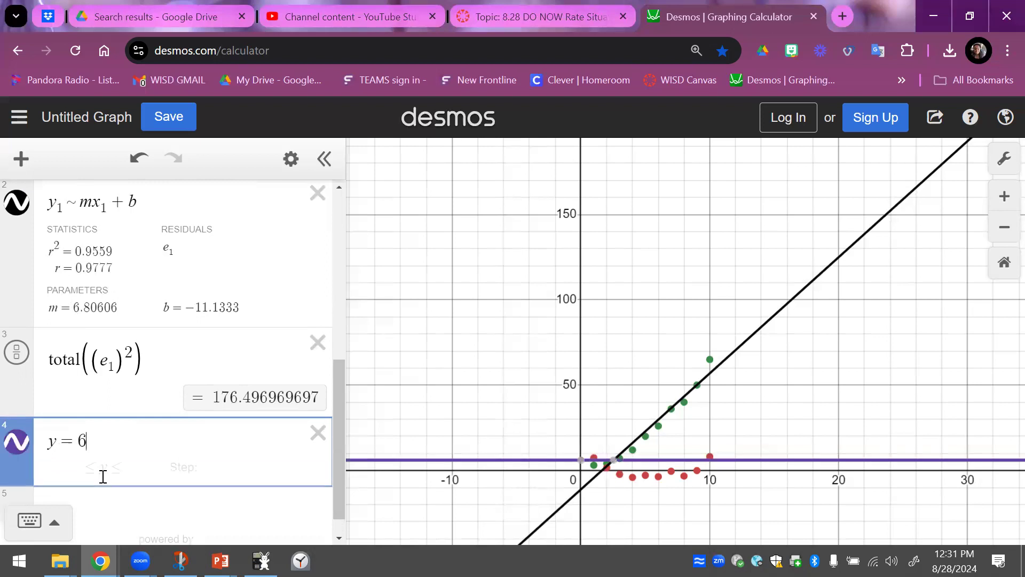
type(".0")
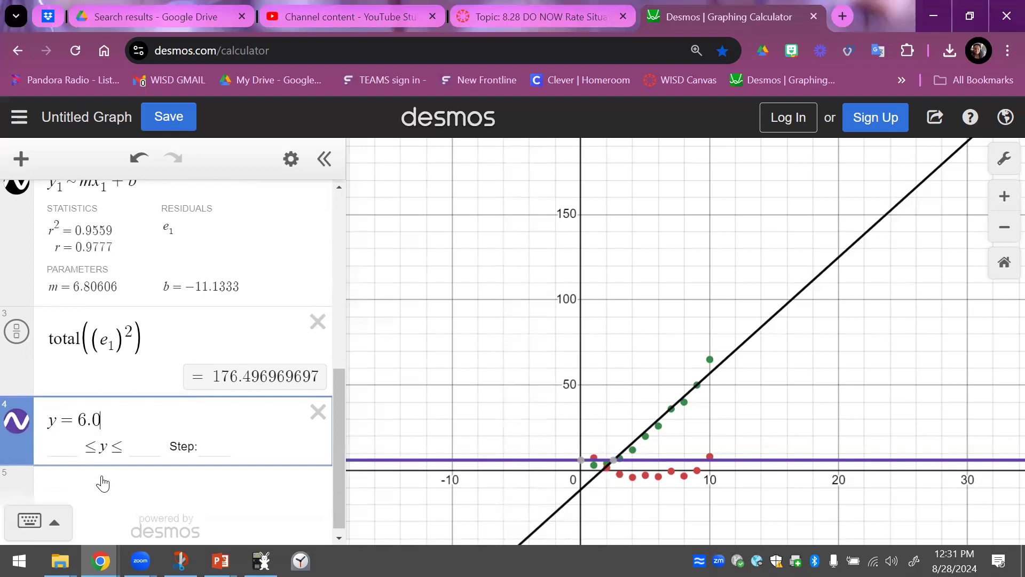
key("BackSpace")
type("806")
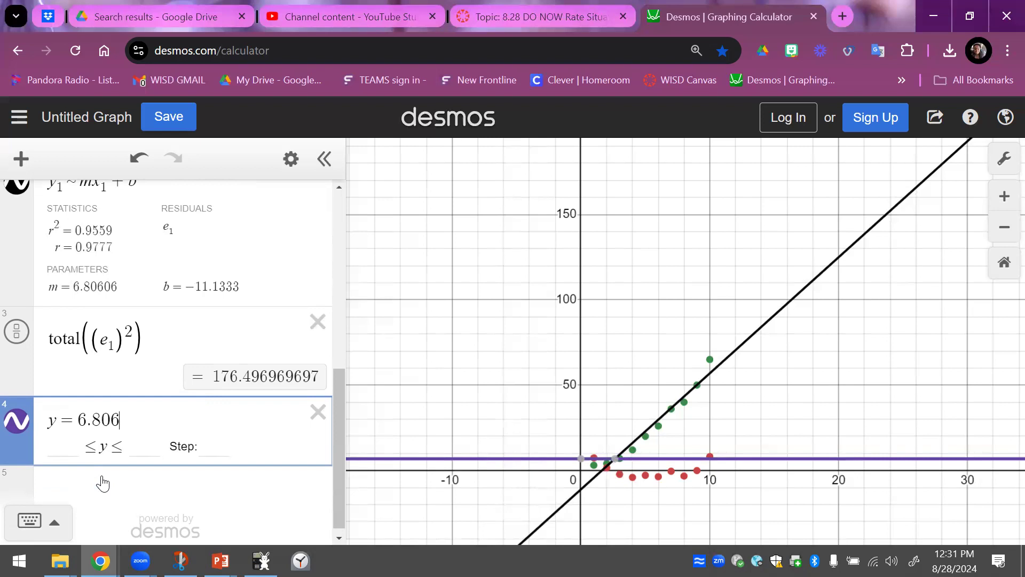
type("x")
- Replace the line's slope with the regression's copied m value, 6.80606, and append its copied b value, -11.1333
key("Left")
left_click_drag(73, 301, 117, 304)
key("ctrl+c")
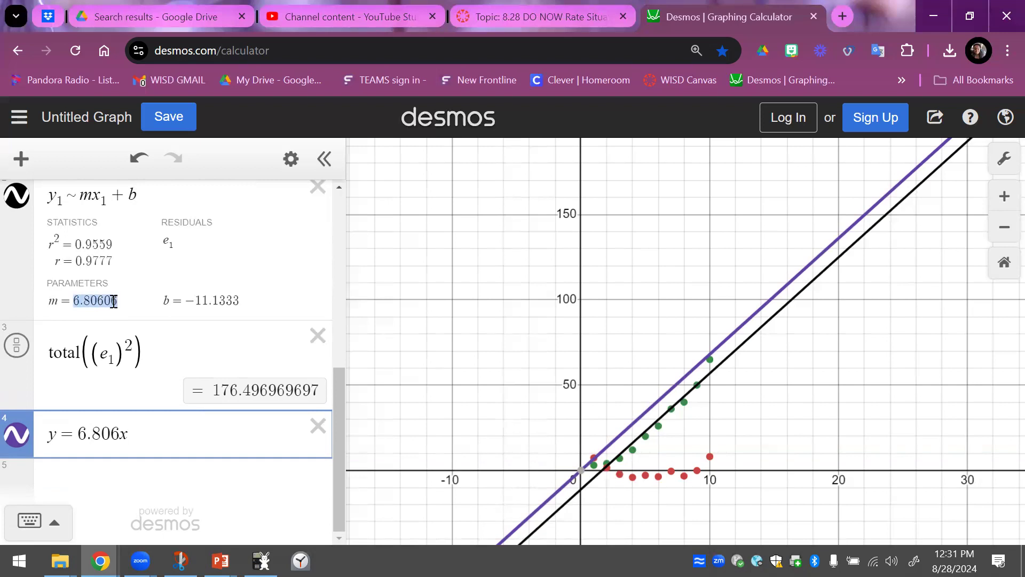
left_click_drag(85, 430, 121, 430)
key("ctrl+v")
left_click_drag(184, 301, 245, 316)
key("ctrl+c")
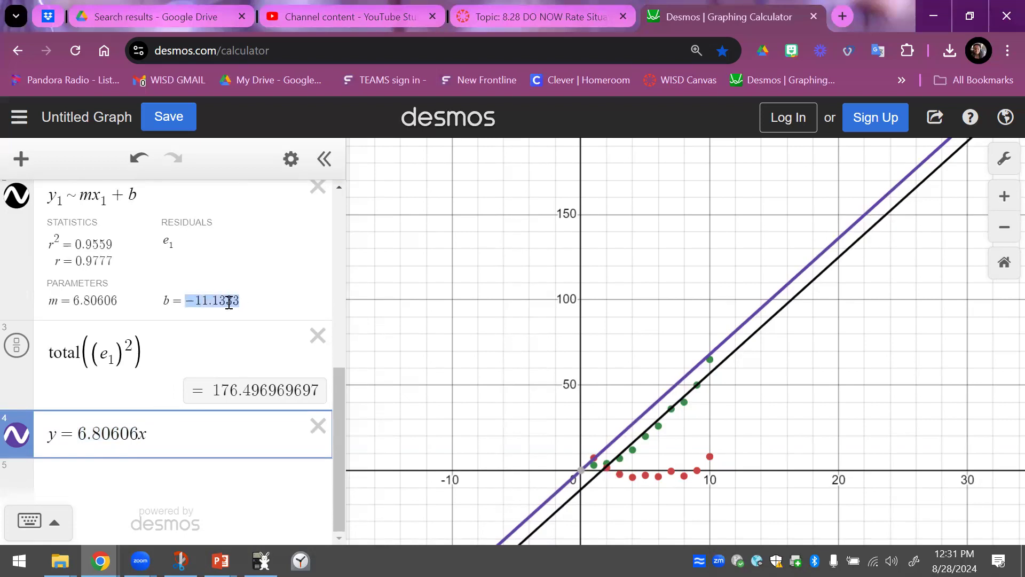
left_click(191, 432)
key("ctrl+v")
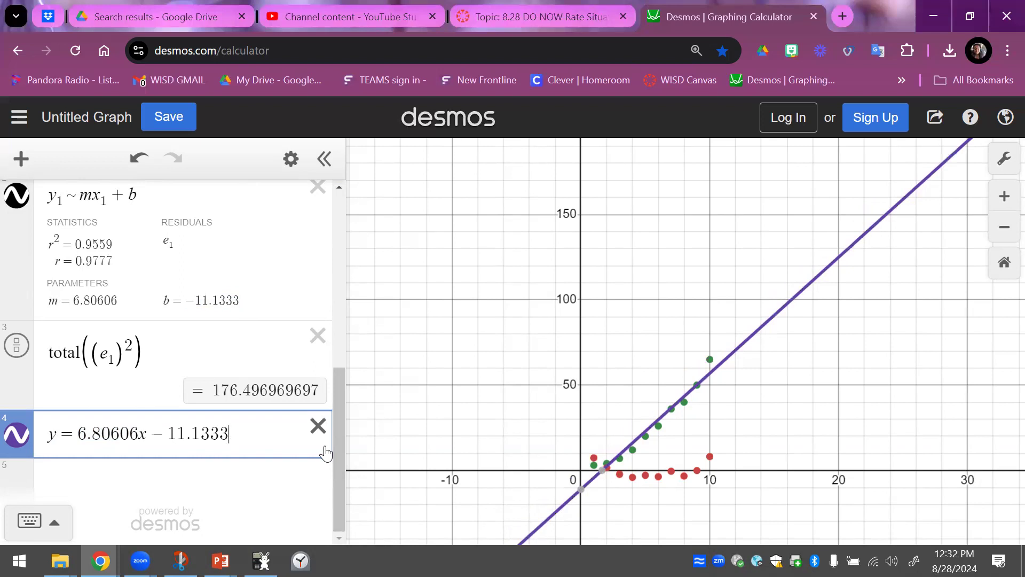
scroll(793, 447, "up", 2)
scroll(790, 441, "up", 3)
left_click_drag(785, 448, 776, 388)
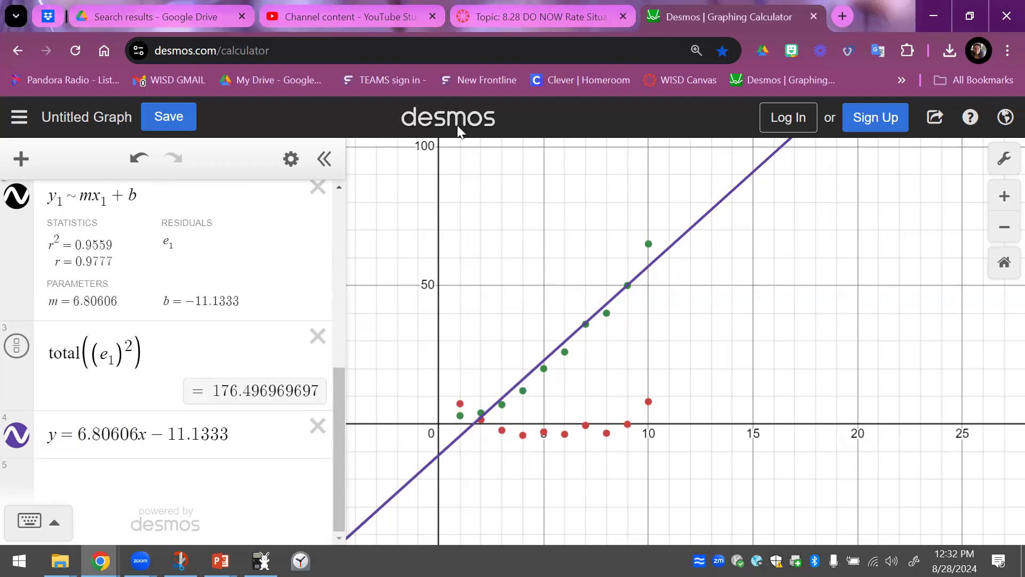
- Switch to the Canvas page and open the published Pre-AP Algebra II course marked 24
left_click(507, 15)
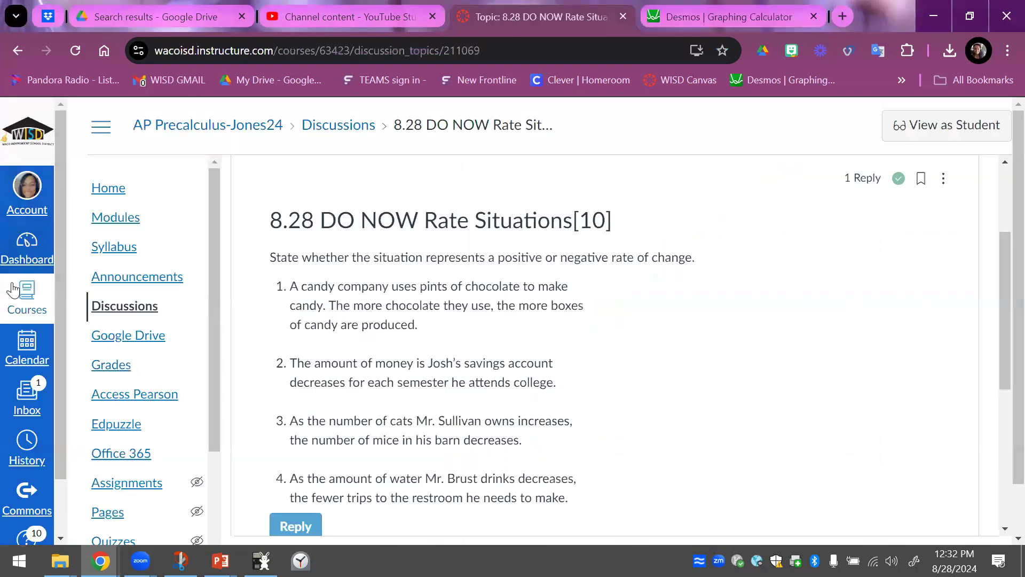
left_click(20, 303)
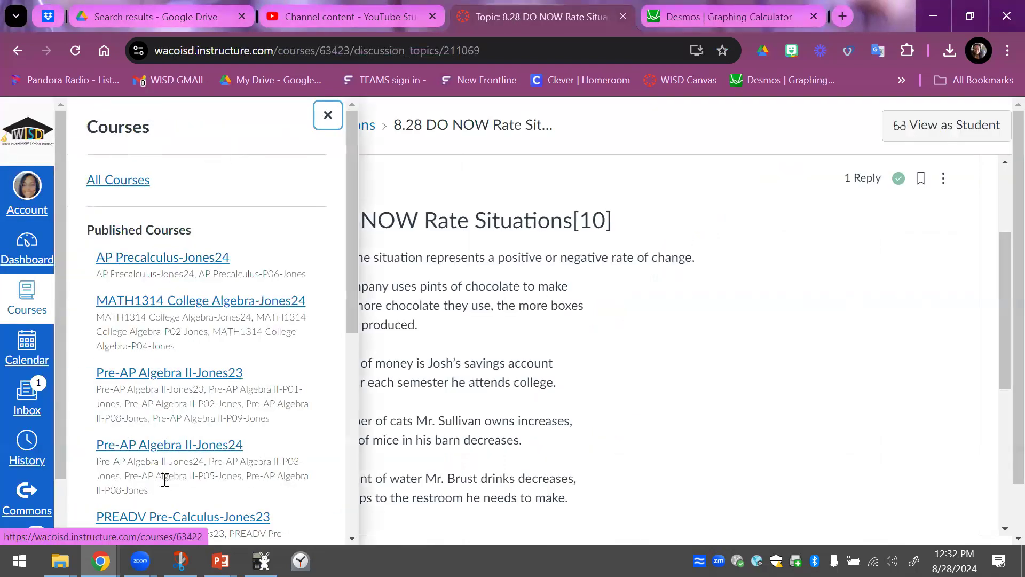
left_click(181, 452)
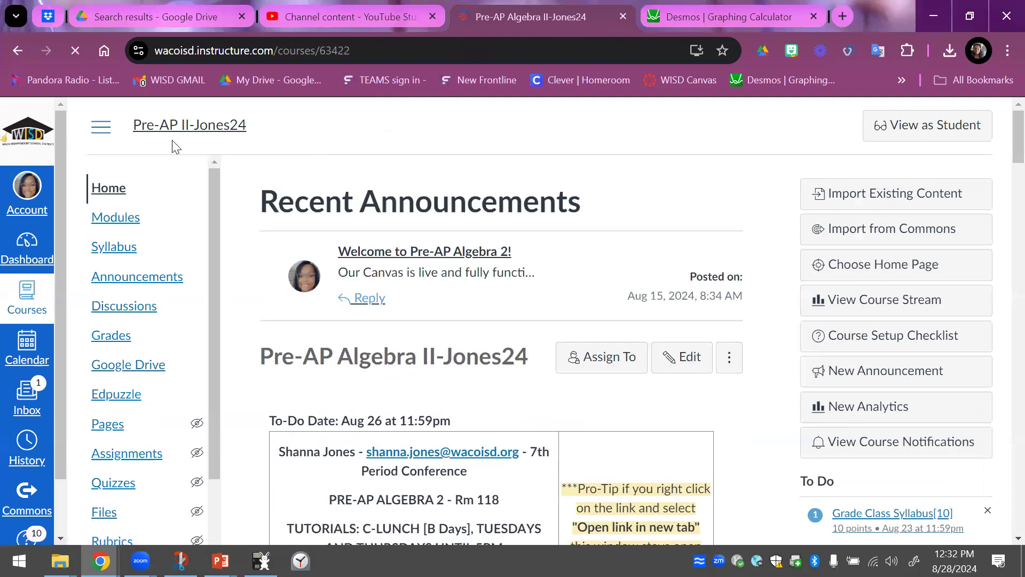
- Open 1A.4 Assignment Residuals, item 5 of the 8/27-A and 8/28-B agenda on the course home page
scroll(646, 374, "down", 15)
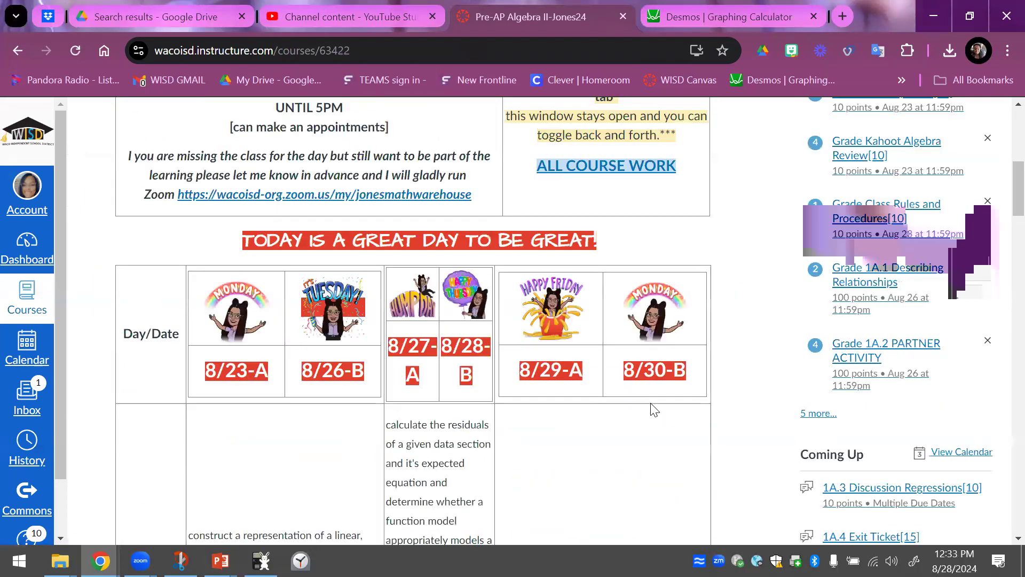
scroll(481, 400, "down", 13)
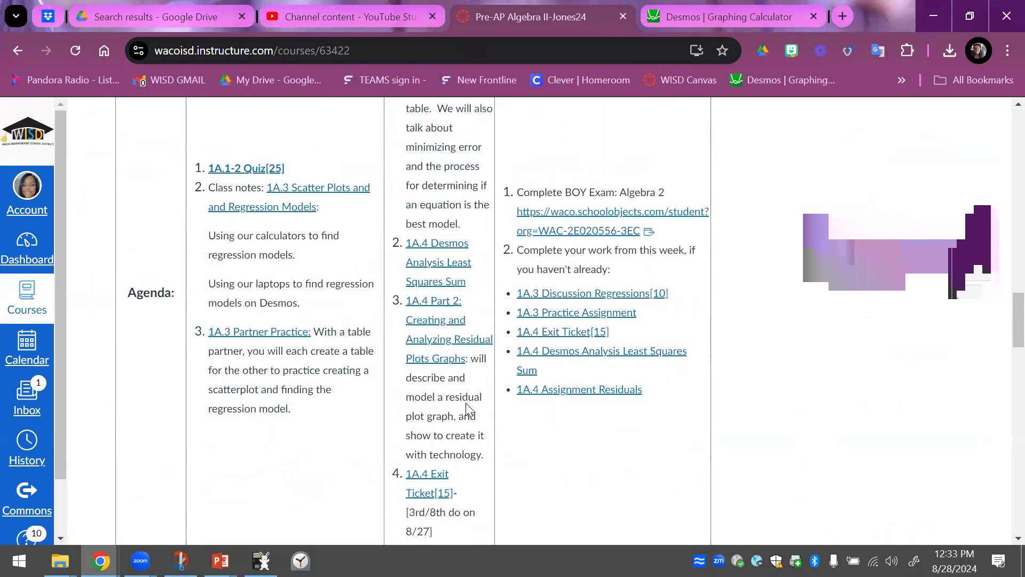
scroll(454, 320, "up", 2)
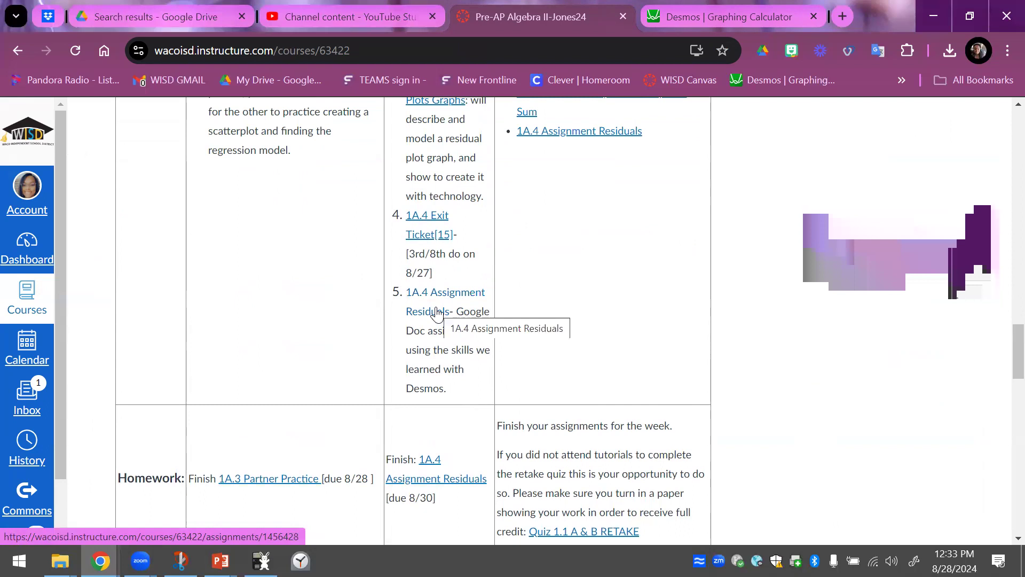
left_click(437, 312)
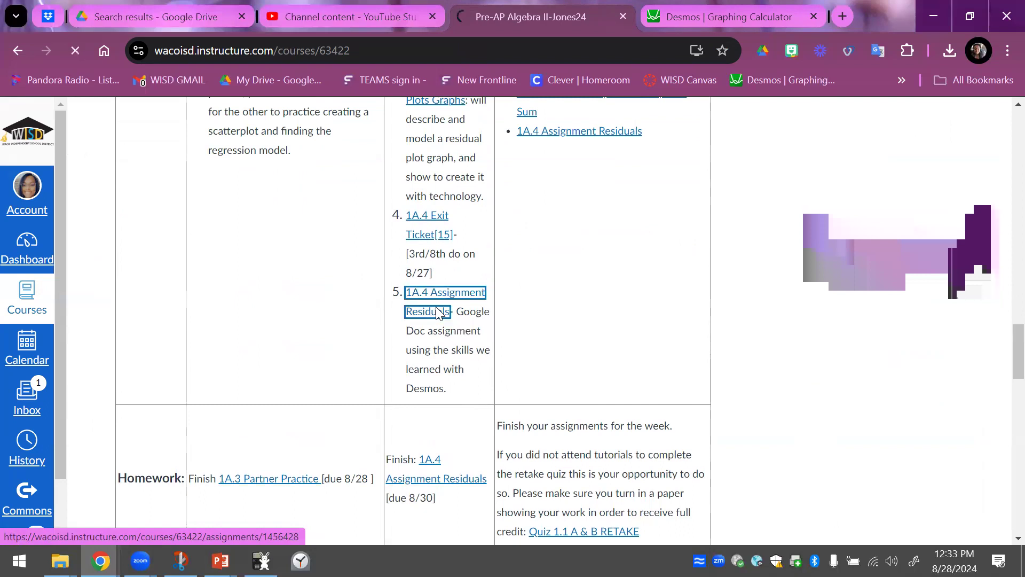